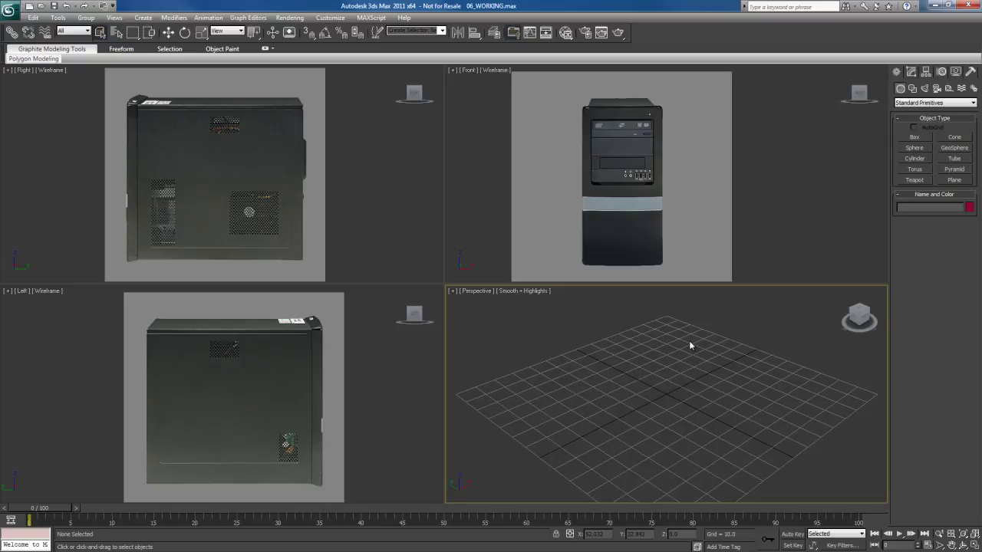
Step: Turn on 3D snapping and check that Grid Points is the active target in the grid and snap settings
middle_drag(658, 359, 654, 342)
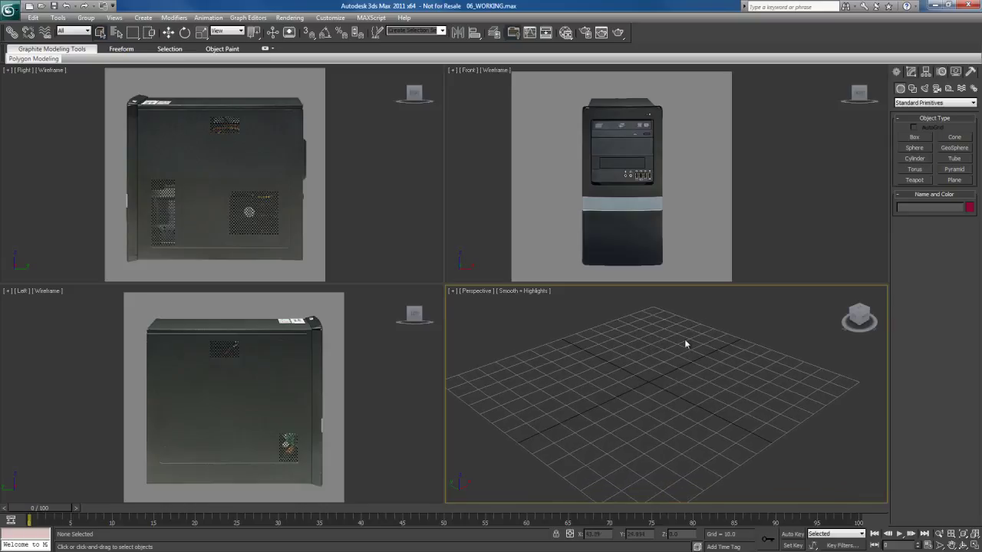
click(914, 138)
middle_drag(744, 401, 644, 373)
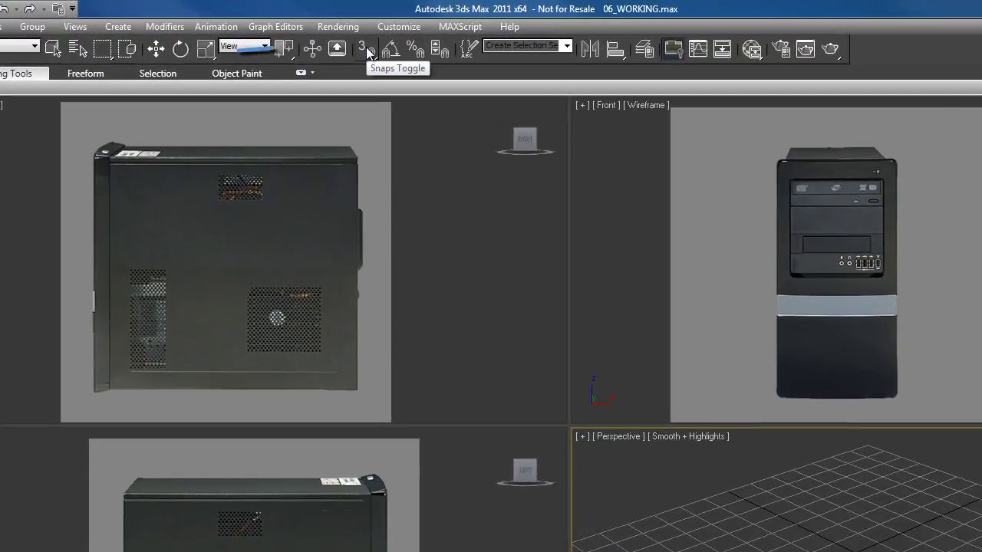
click(368, 53)
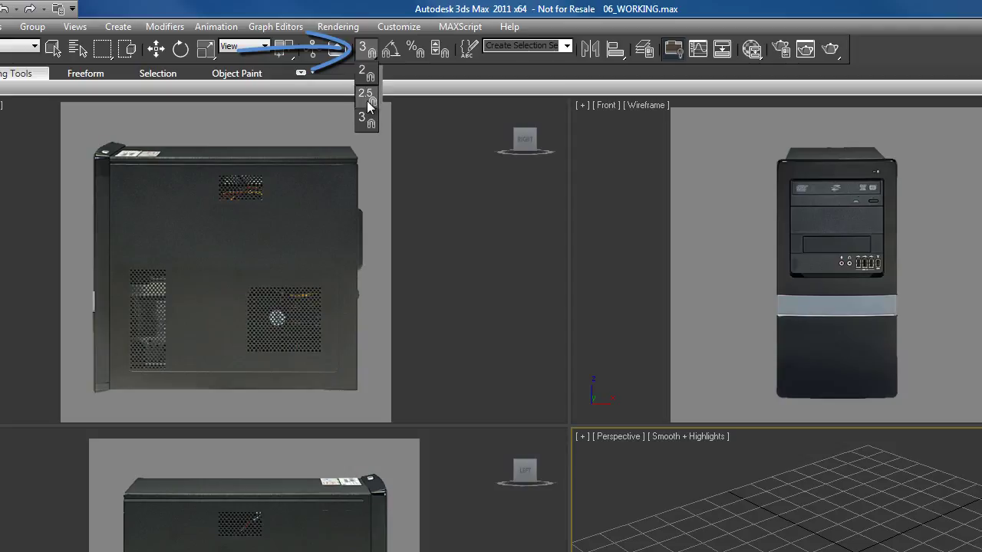
drag(368, 89, 366, 117)
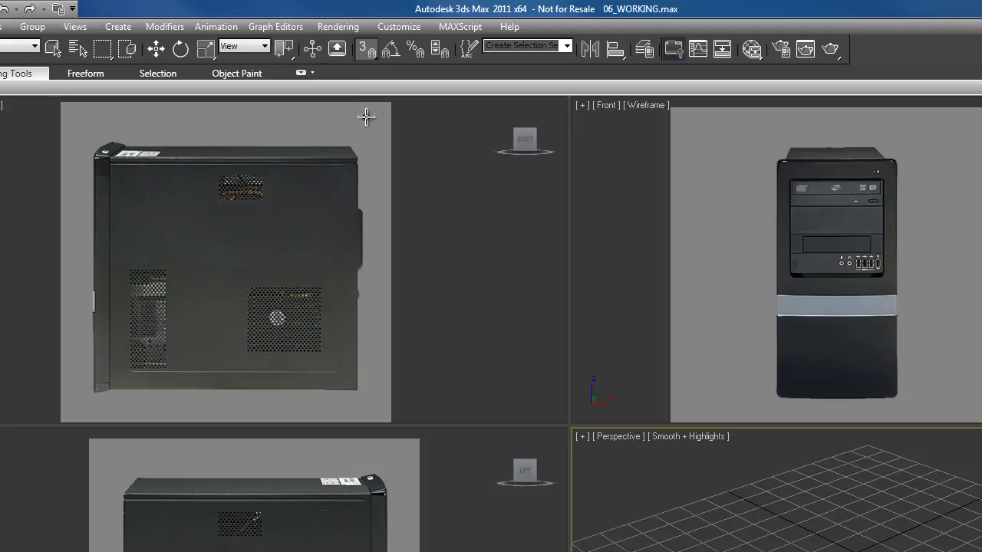
right_click(365, 51)
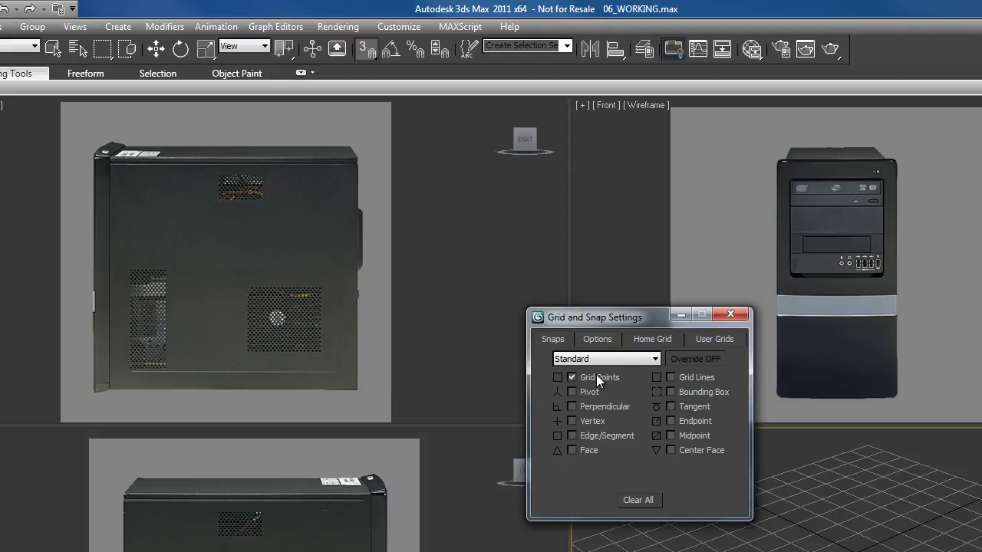
click(730, 315)
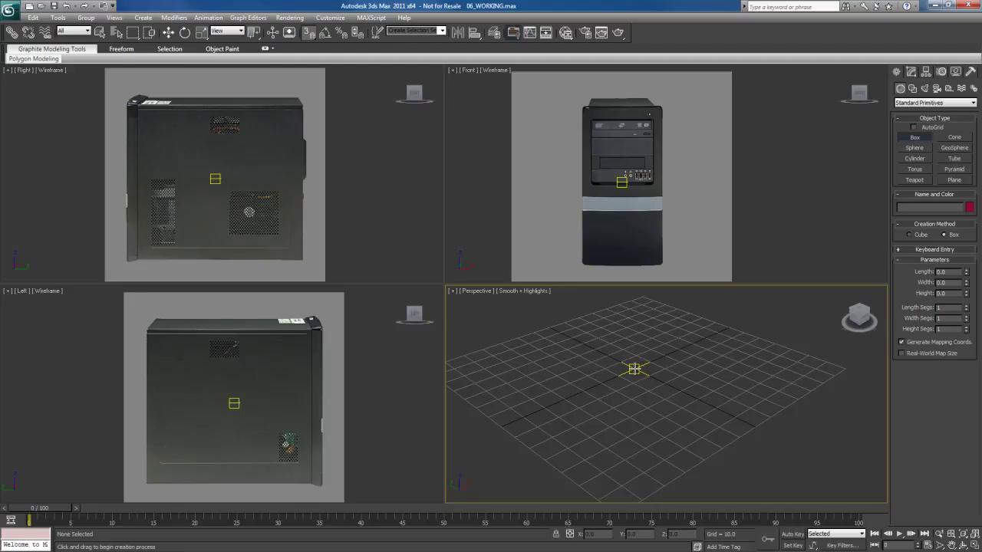
Step: Create a box centred on the grid origin in the Perspective view, 140 long, 140 wide and 60 high, snapped to grid points
ctrl+drag(634, 369, 641, 457)
scroll(648, 468, up, 2)
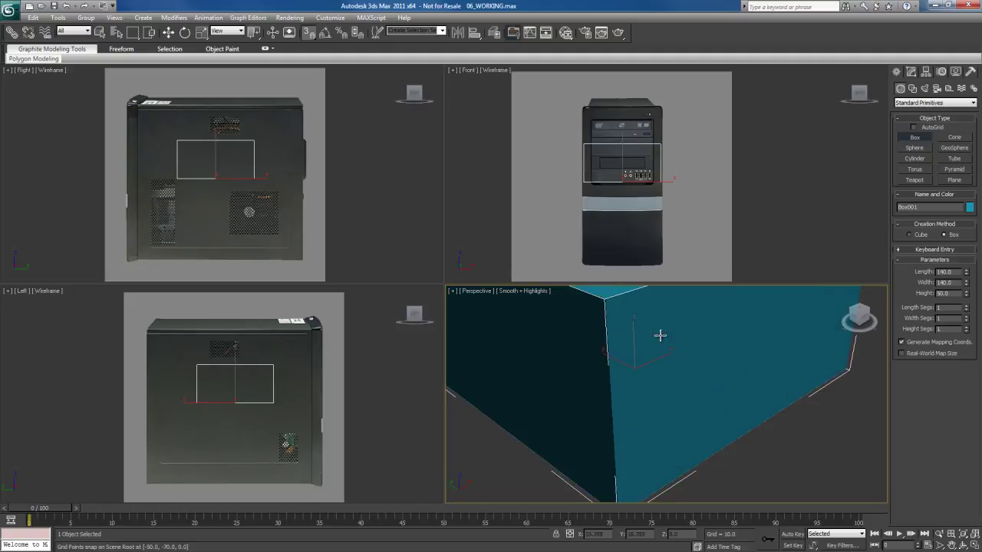
click(665, 347)
scroll(656, 406, down, 5)
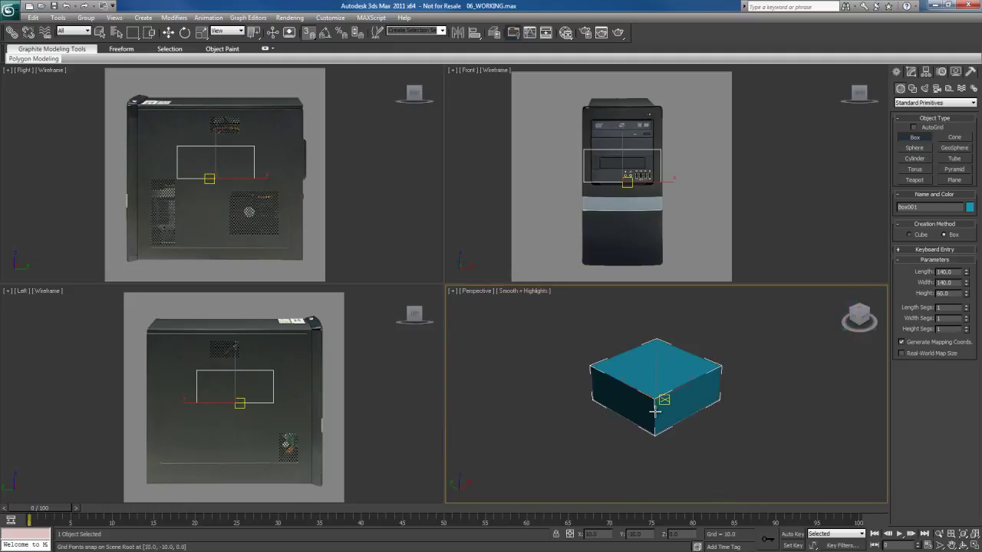
scroll(654, 410, up, 4)
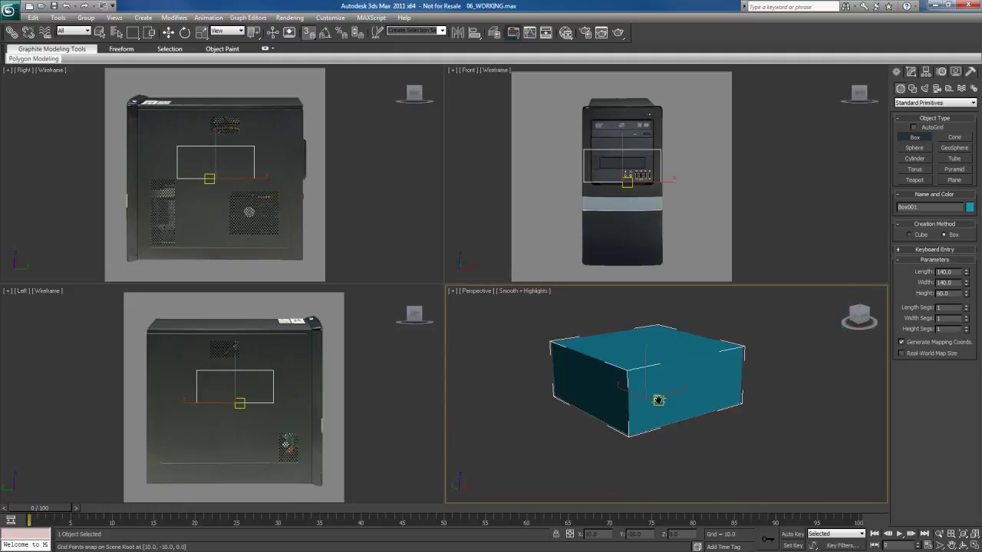
scroll(661, 401, up, 3)
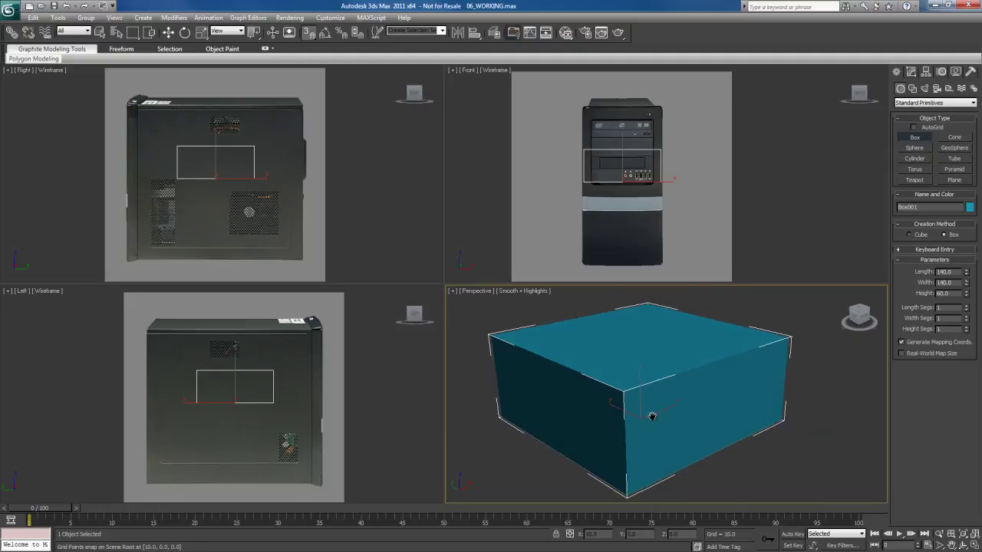
Step: Turn snapping off and display edged faces in the Perspective view
click(308, 33)
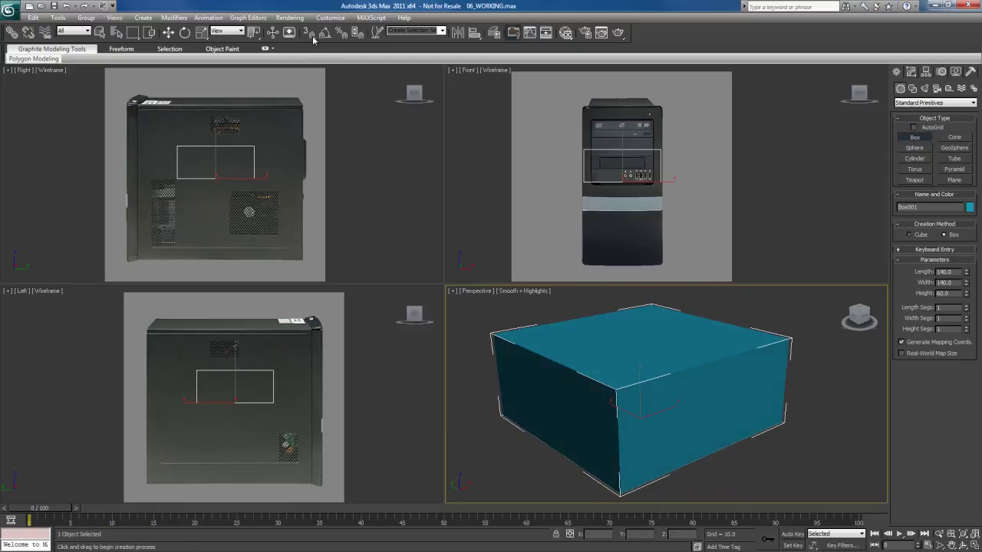
key(s)
key(s)
key(s)
key(s)
mouse_move(642, 420)
middle_down()
mouse_move(646, 404)
mouse_move(658, 430)
middle_up()
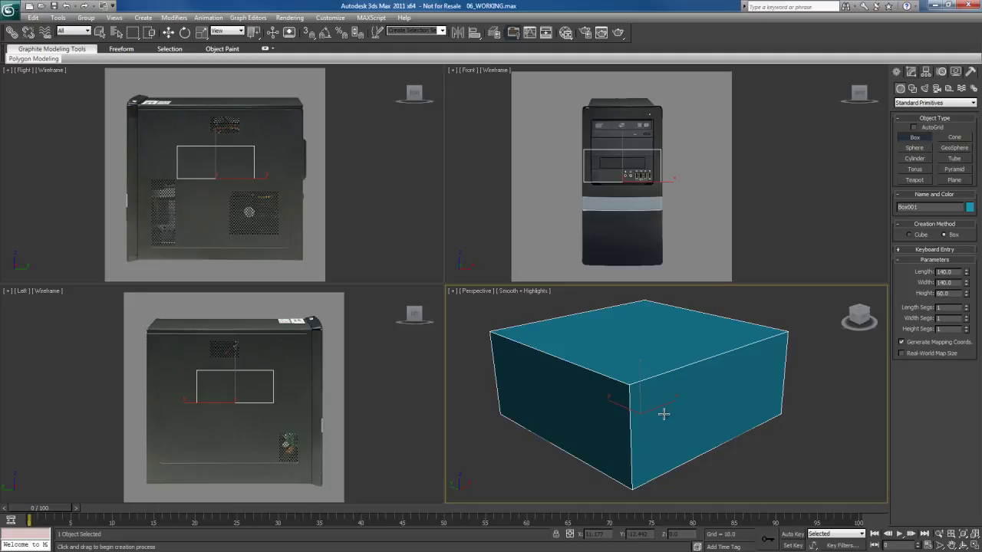
key(F4)
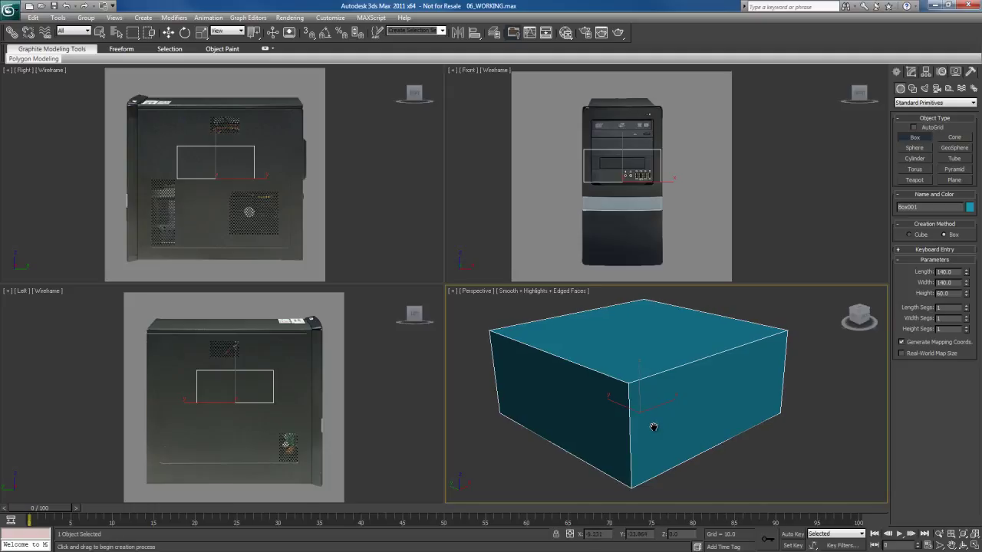
alt+middle_drag(654, 427, 659, 427)
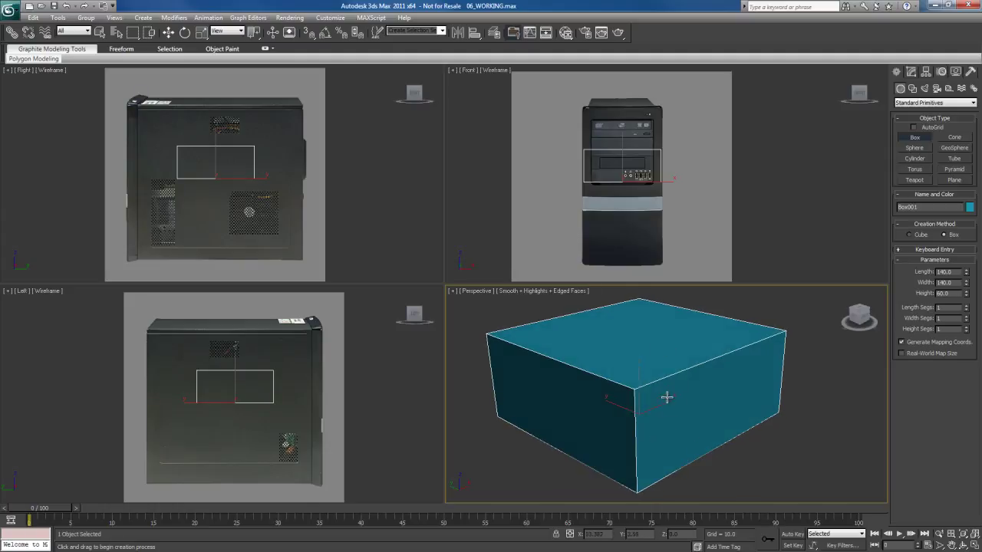
Step: Convert the box to an Editable Poly
right_click(649, 349)
right_click(649, 344)
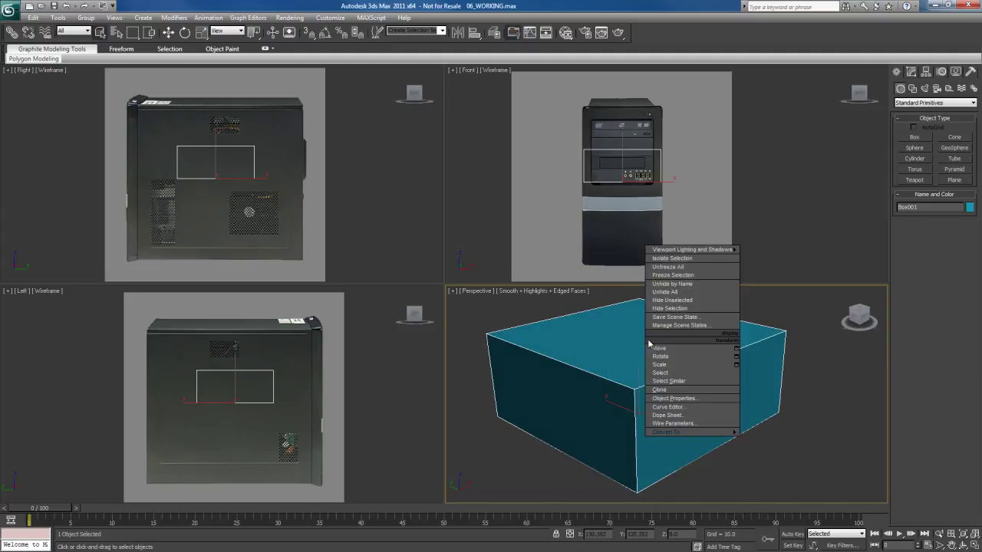
mouse_move(685, 434)
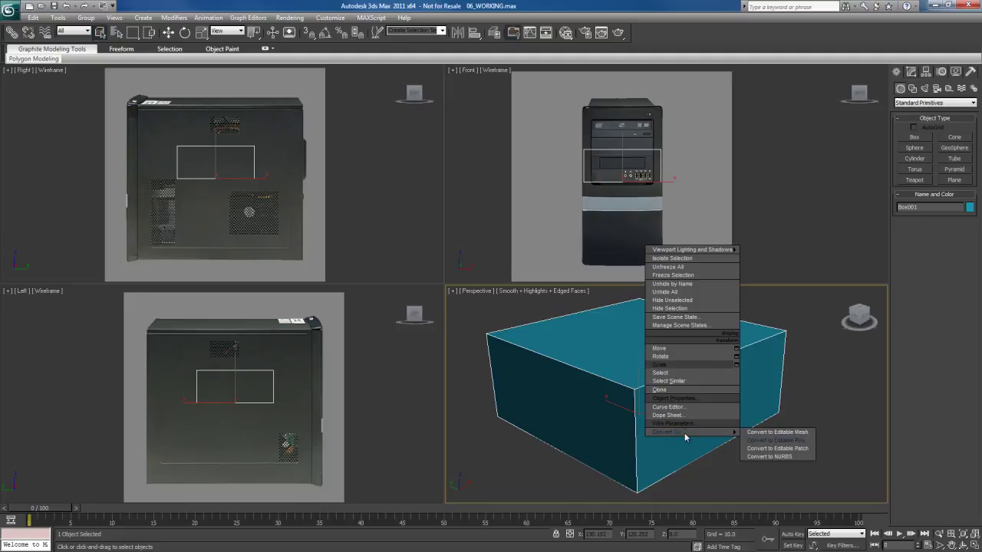
click(789, 445)
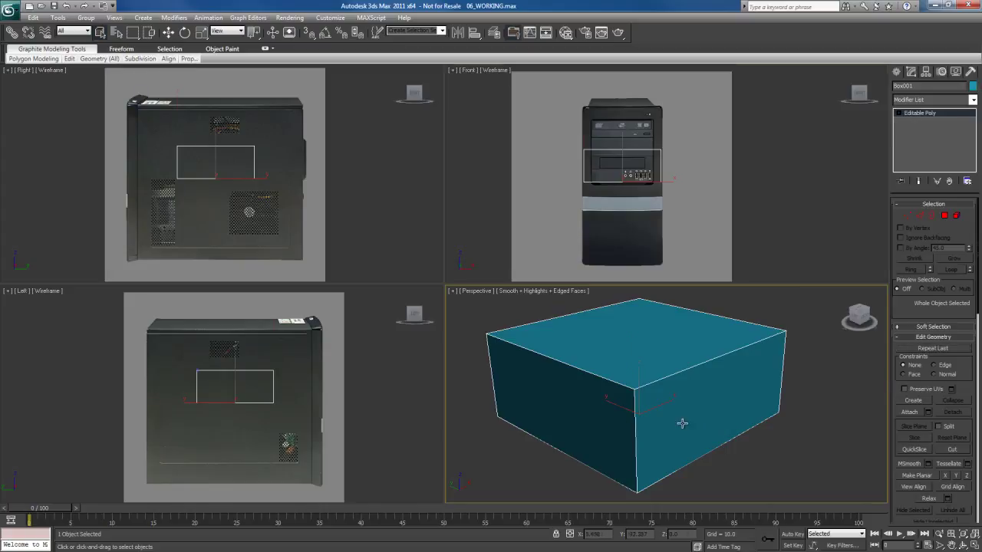
Step: In the Front view, select all the box's vertices and scale them horizontally to the width of the chassis behind the bezel
key(1)
right_click(598, 252)
key(alt+w)
middle_drag(567, 293, 664, 254)
middle_drag(506, 298, 563, 292)
drag(403, 174, 609, 321)
scroll(582, 306, up, 4)
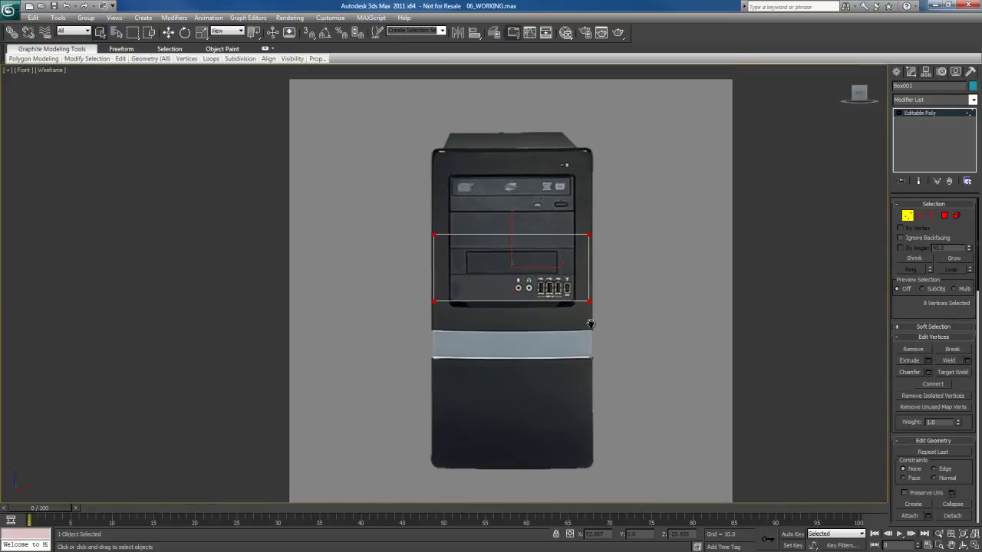
middle_drag(569, 299, 575, 330)
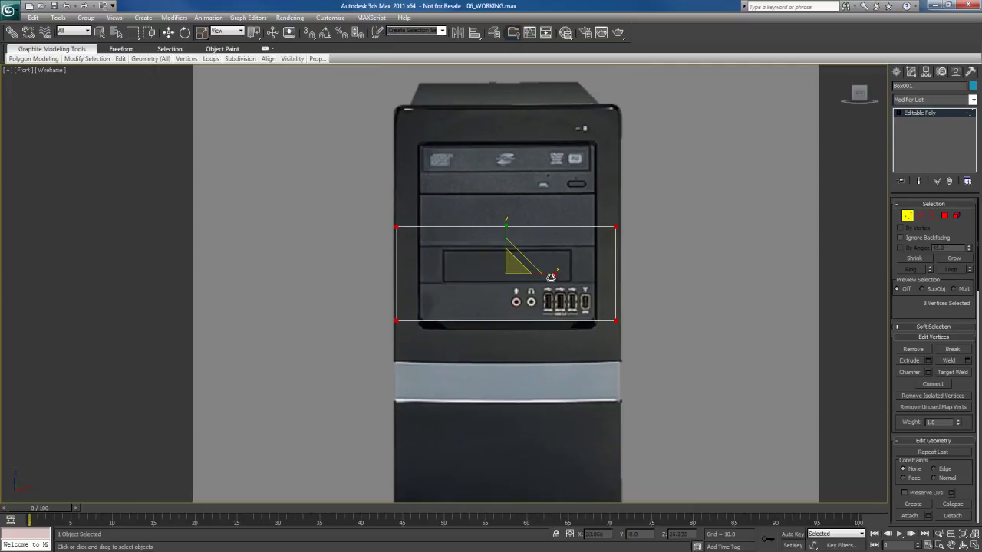
drag(552, 274, 564, 170)
scroll(536, 307, down, 5)
scroll(598, 322, up, 4)
Step: Move the box's upper vertices to the top edge of the case and its lower vertices to the bottom edge in the Front view
key(w)
scroll(585, 281, down, 1)
scroll(475, 360, down, 4)
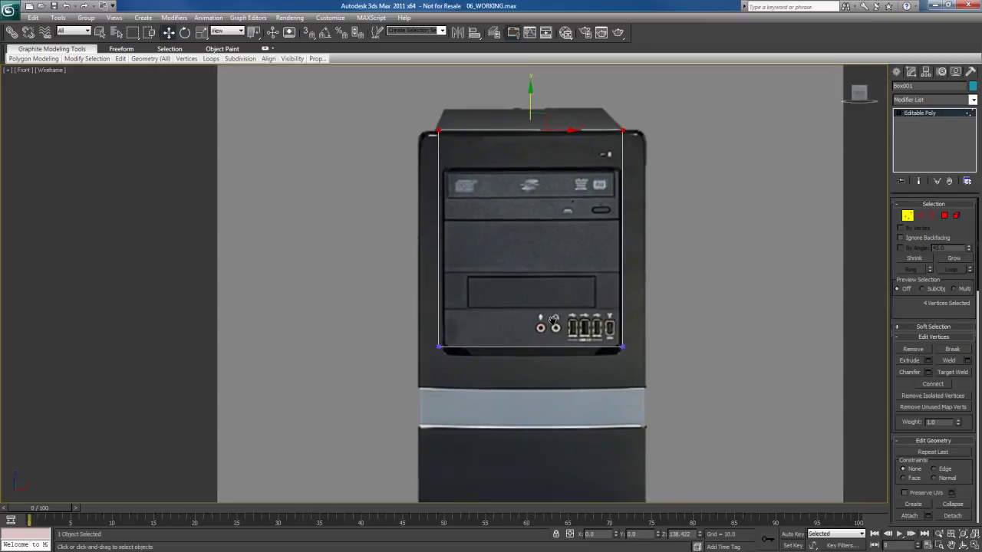
drag(424, 253, 574, 331)
drag(488, 236, 517, 337)
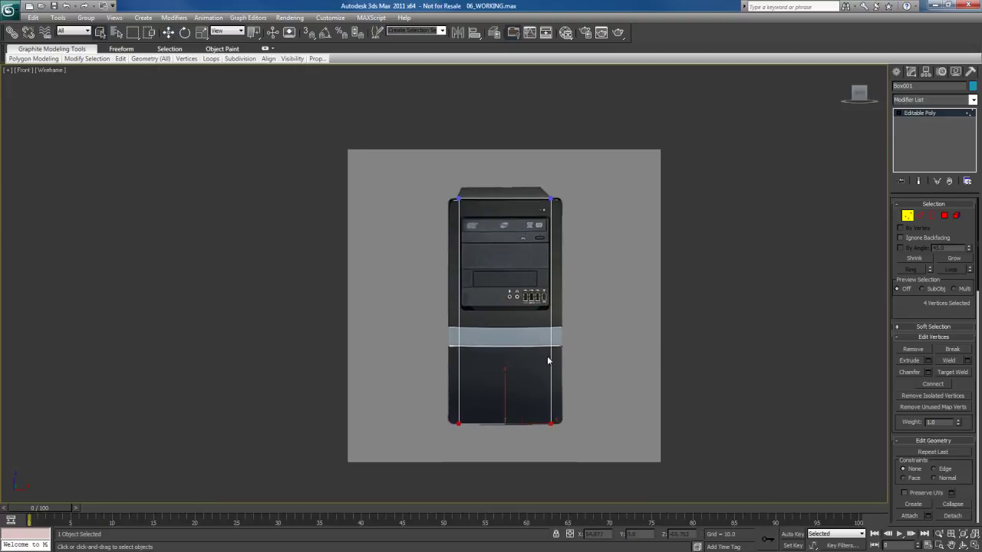
scroll(547, 356, up, 4)
middle_drag(562, 363, 561, 363)
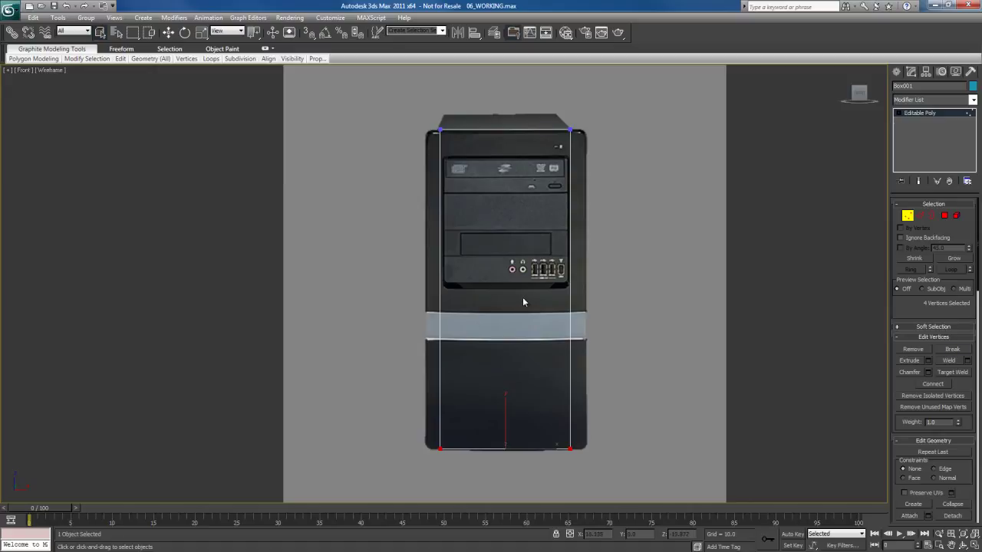
Step: In the Right view, lower the box's upper vertices slightly to line up with the top edge of the side panel
key(alt+w)
middle_click(286, 227)
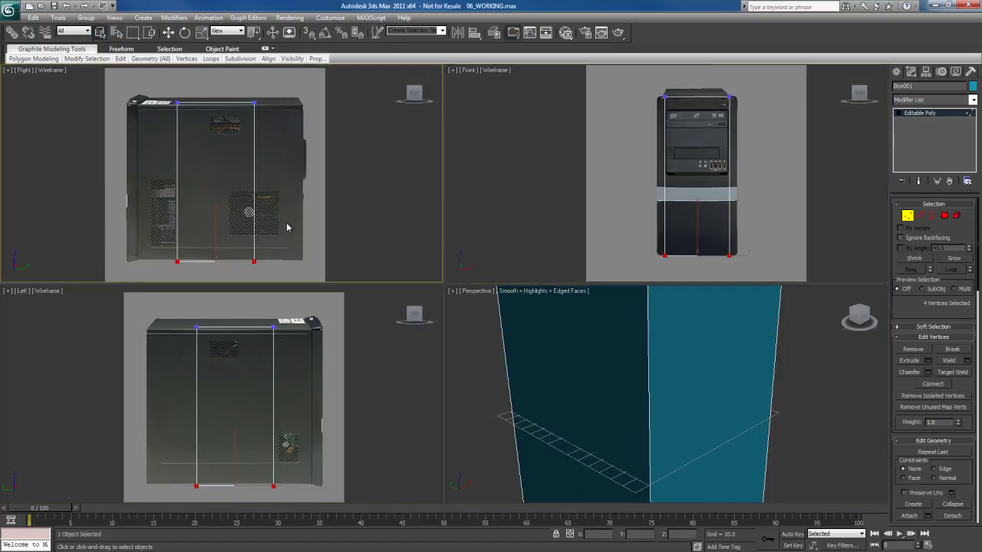
key(alt+w)
middle_drag(431, 296, 506, 287)
drag(359, 97, 588, 207)
scroll(429, 84, up, 4)
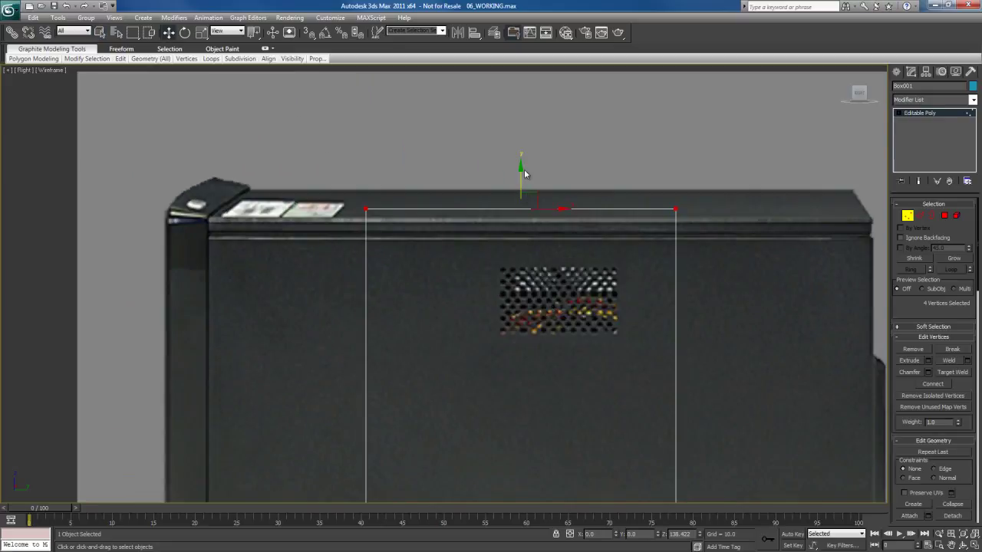
click(519, 166)
drag(343, 162, 744, 241)
drag(520, 172, 520, 187)
Step: Raise the box's lower vertices slightly to match the bottom edge of the case in the Right view
middle_drag(589, 349, 585, 253)
scroll(585, 270, down, 4)
middle_drag(562, 391, 582, 181)
scroll(444, 284, up, 4)
drag(376, 276, 754, 400)
drag(558, 297, 558, 293)
scroll(571, 311, down, 4)
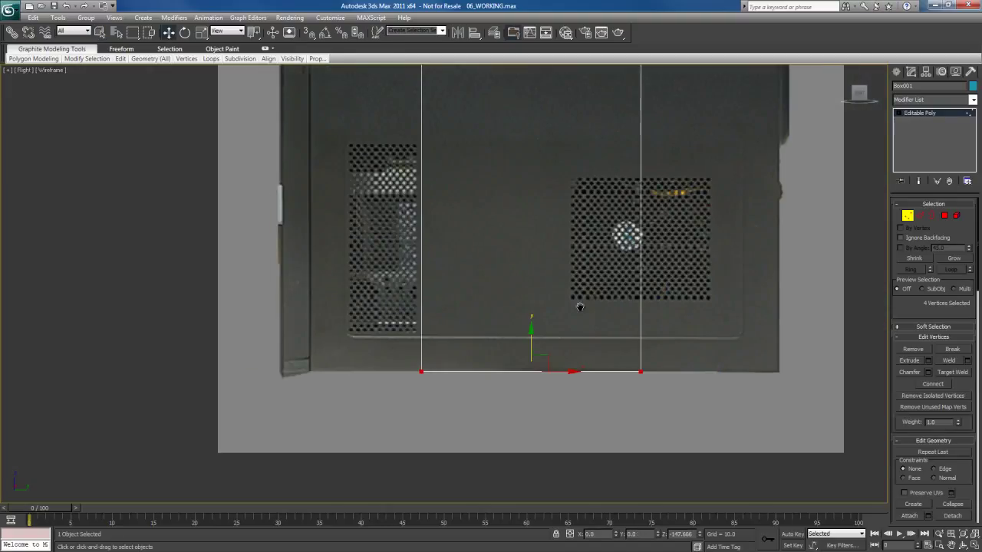
Step: Move the box's rear vertices out to the back edge of the case in the Right view
middle_drag(595, 244, 549, 351)
scroll(549, 364, down, 2)
drag(564, 147, 472, 434)
scroll(491, 368, up, 2)
middle_drag(574, 301, 490, 288)
drag(491, 286, 588, 291)
middle_drag(393, 335, 646, 353)
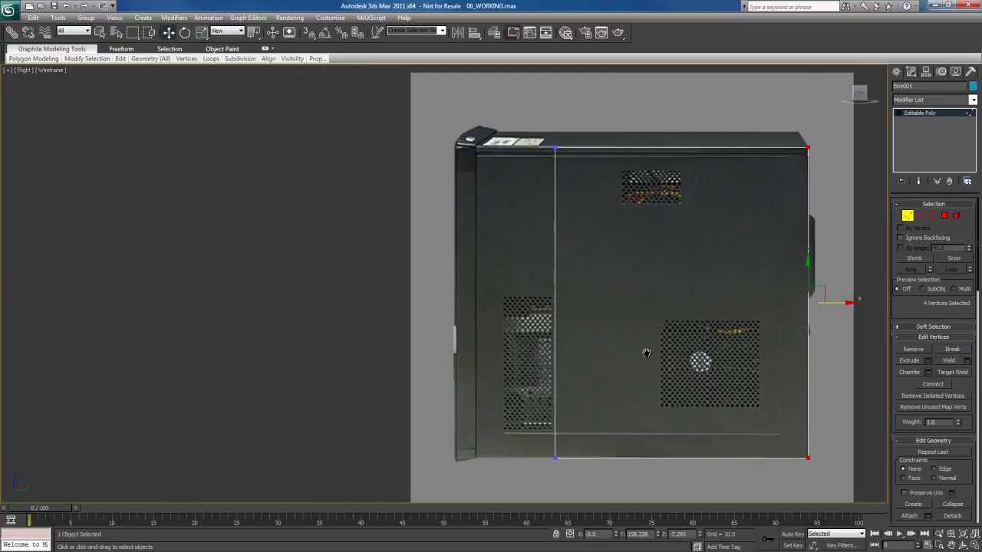
Step: Move the box's front vertices to the seam between the side panel and the front bezel
drag(522, 125, 600, 465)
drag(589, 312, 509, 302)
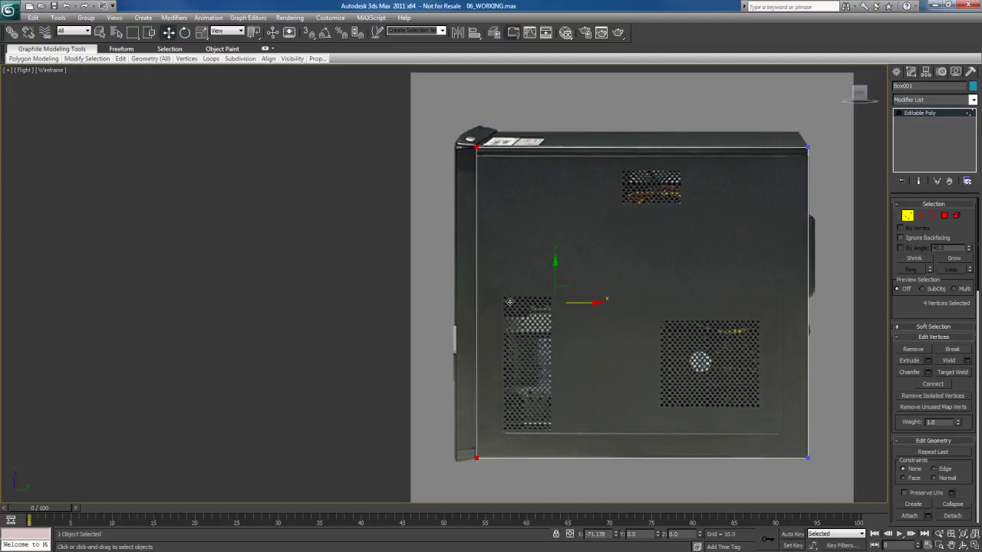
middle_drag(634, 388, 587, 381)
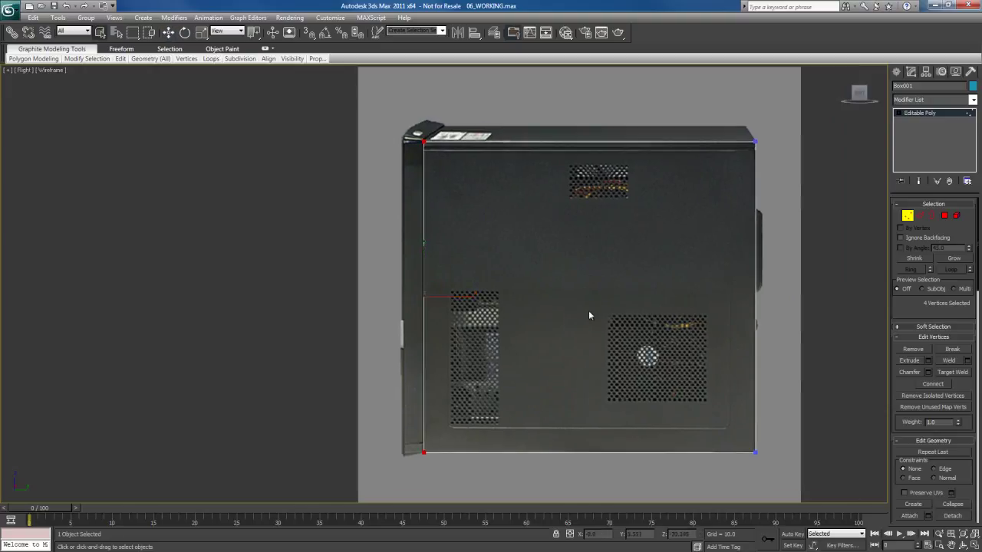
Step: Examine the proportions of the reshaped box from an angle in the maximized Perspective view
key(alt+w)
middle_click(639, 376)
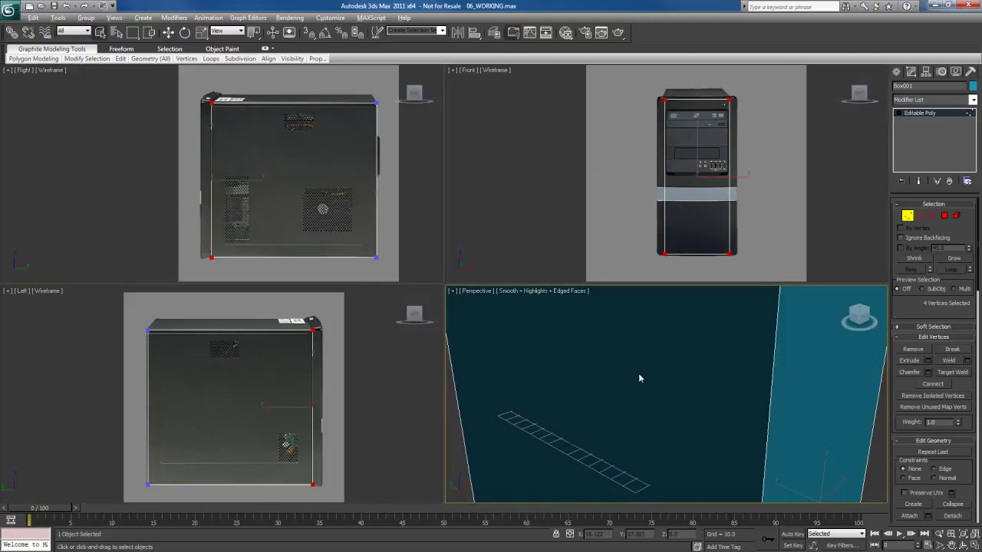
key(alt+w)
scroll(516, 362, down, 4)
scroll(475, 361, up, 2)
mouse_move(489, 351)
alt+middle_down()
mouse_move(441, 358)
mouse_move(484, 355)
alt+middle_up()
middle_drag(577, 364, 554, 359)
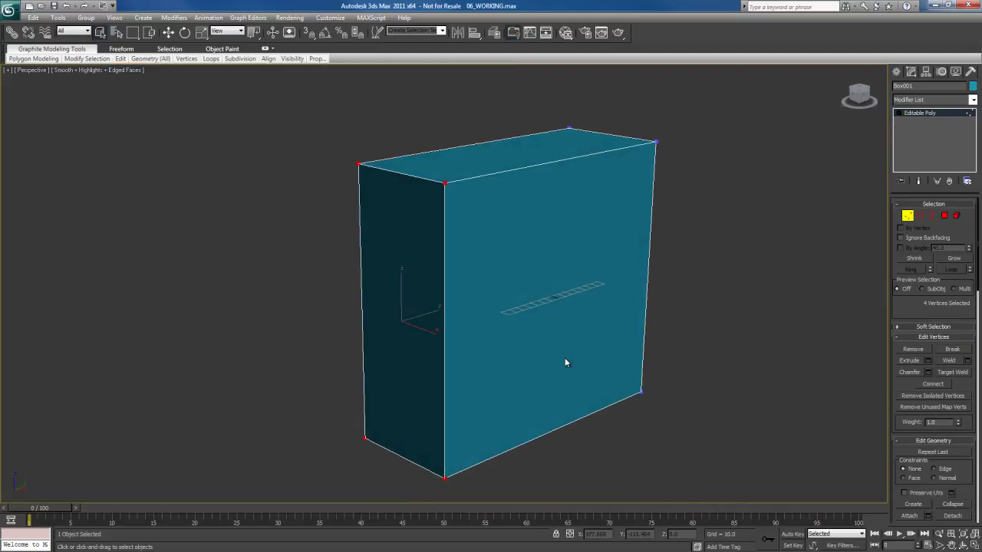
Step: Replace the Front viewport's background image with back.jpg so the case's rear can serve as the width reference
key(alt+w)
middle_drag(711, 228, 658, 235)
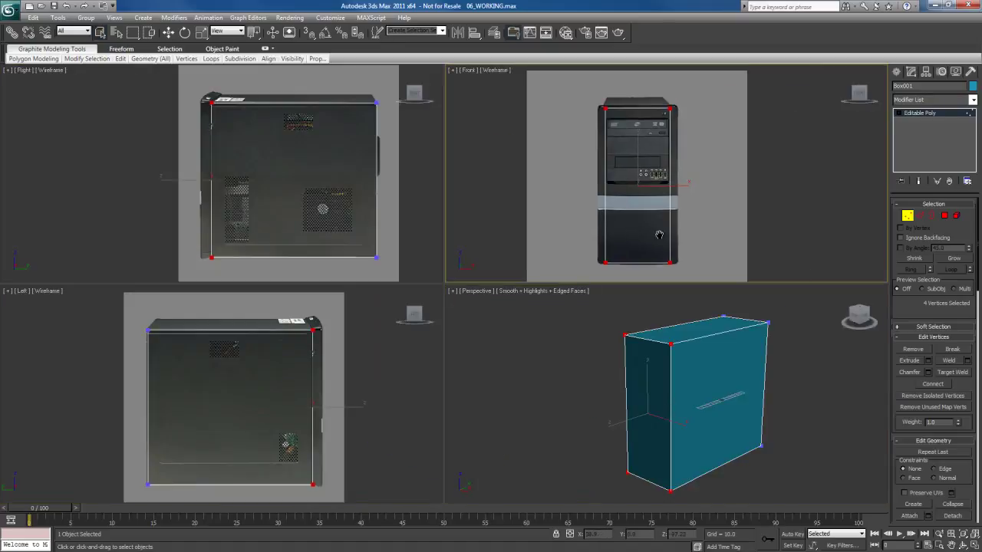
key(alt+w)
middle_drag(528, 216, 617, 221)
middle_drag(574, 275, 582, 257)
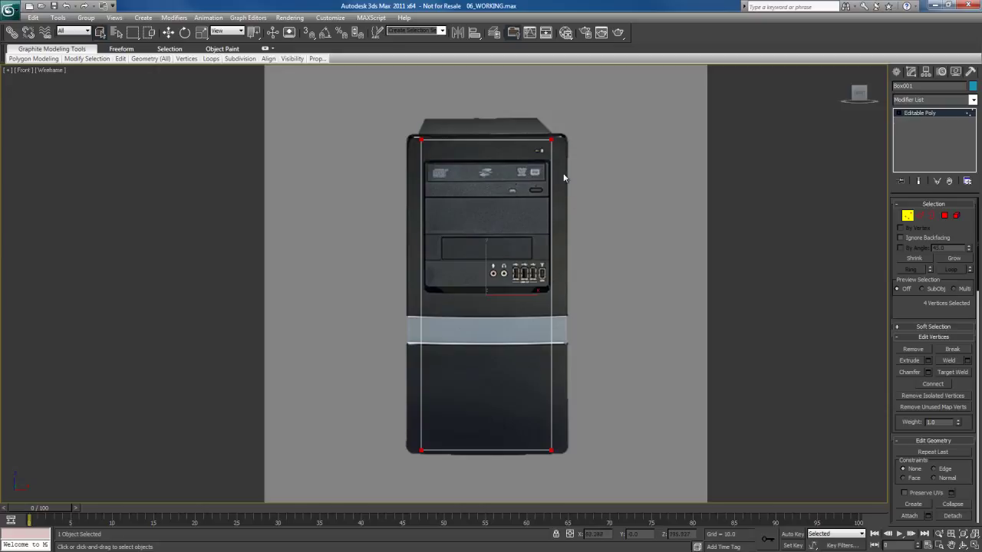
middle_drag(550, 281, 558, 282)
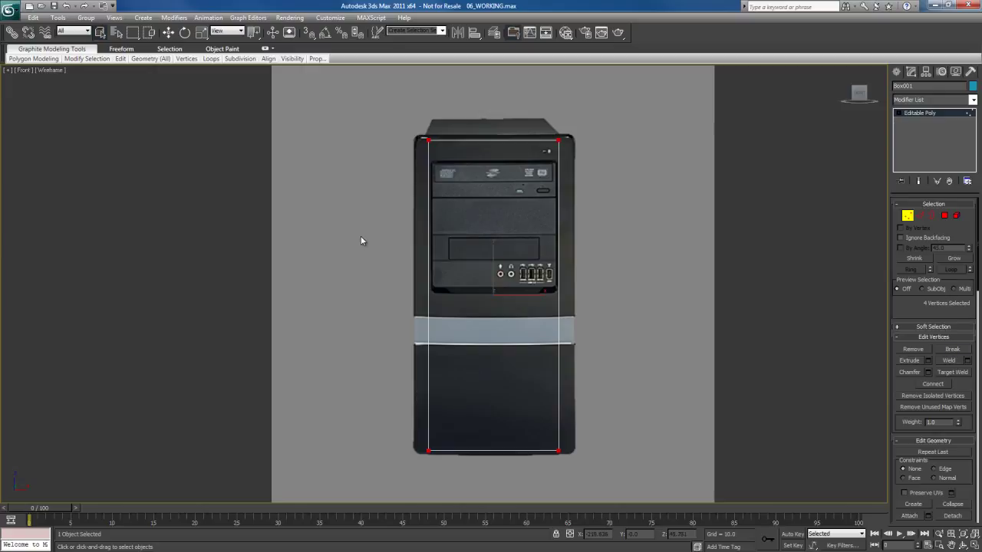
key(alt+b)
click(431, 191)
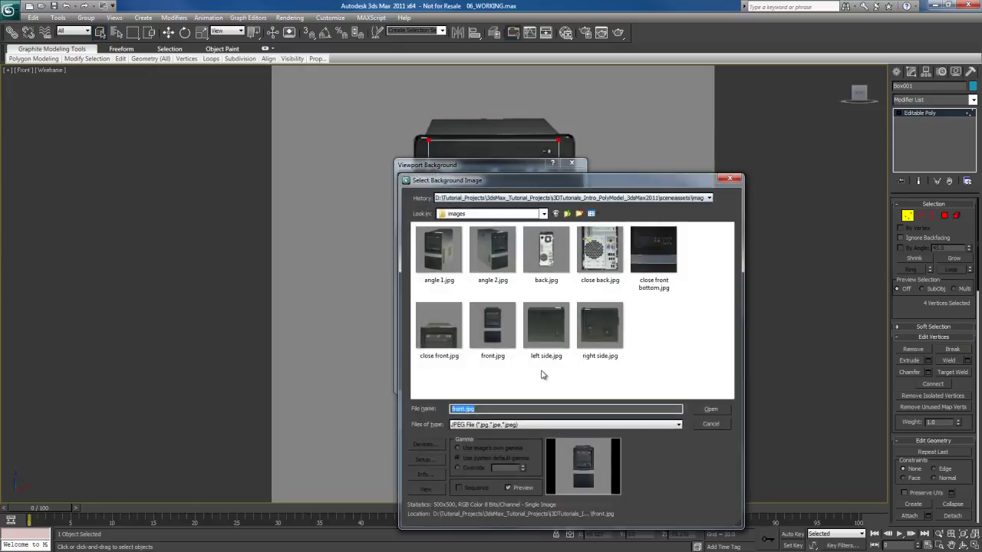
click(544, 250)
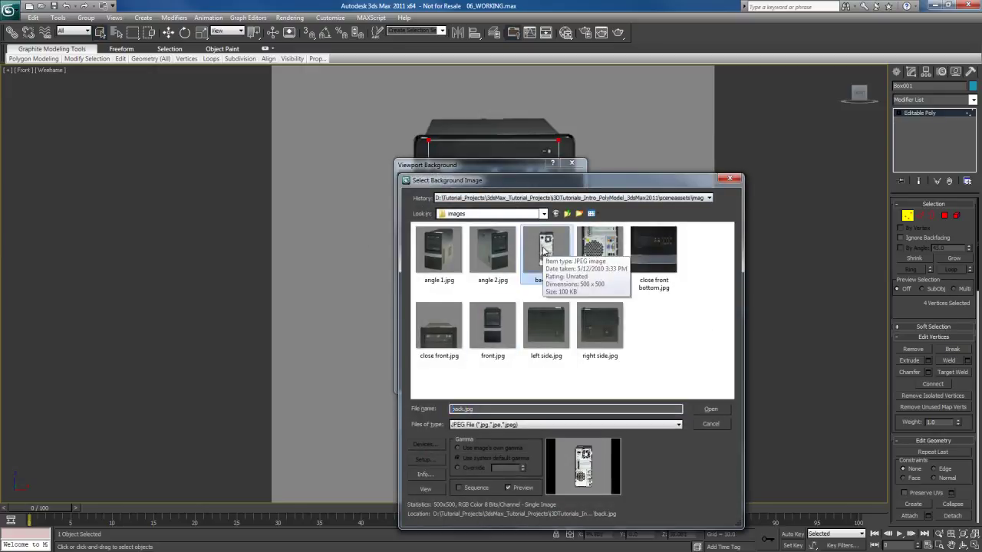
key(Return)
key(Return)
middle_drag(548, 328, 552, 329)
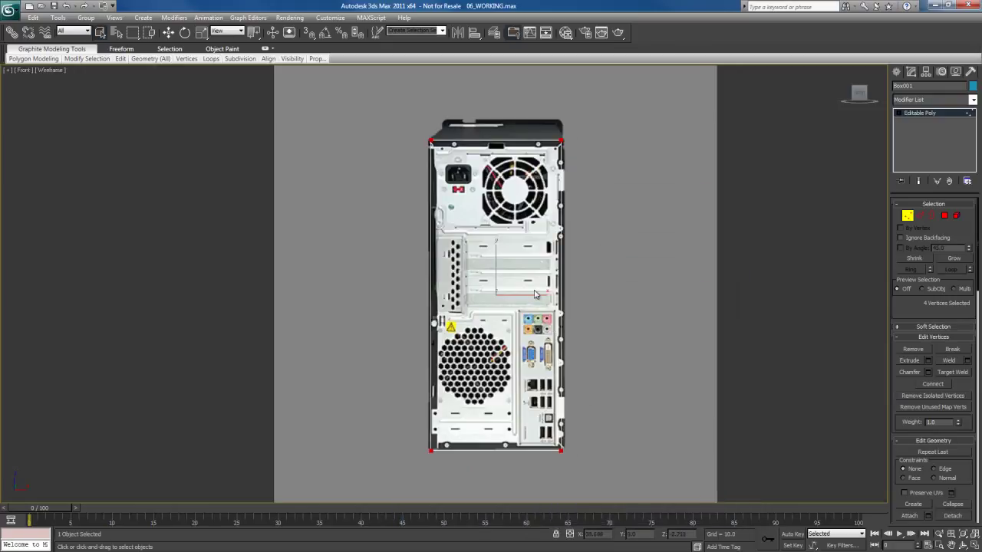
Step: Select all eight vertices and scale them horizontally to 104% to match the case's width in the back image
drag(373, 103, 640, 490)
key(r)
drag(536, 296, 541, 295)
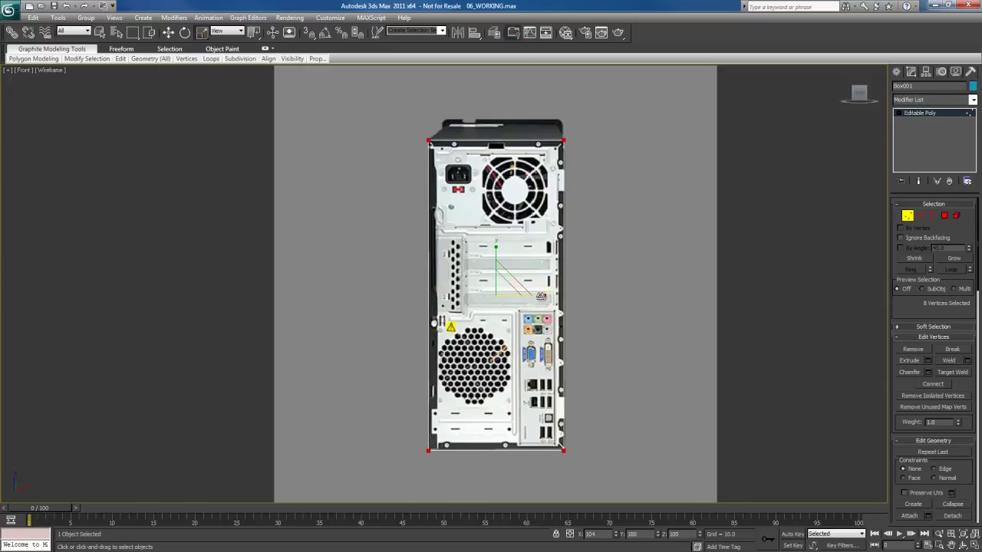
key(q)
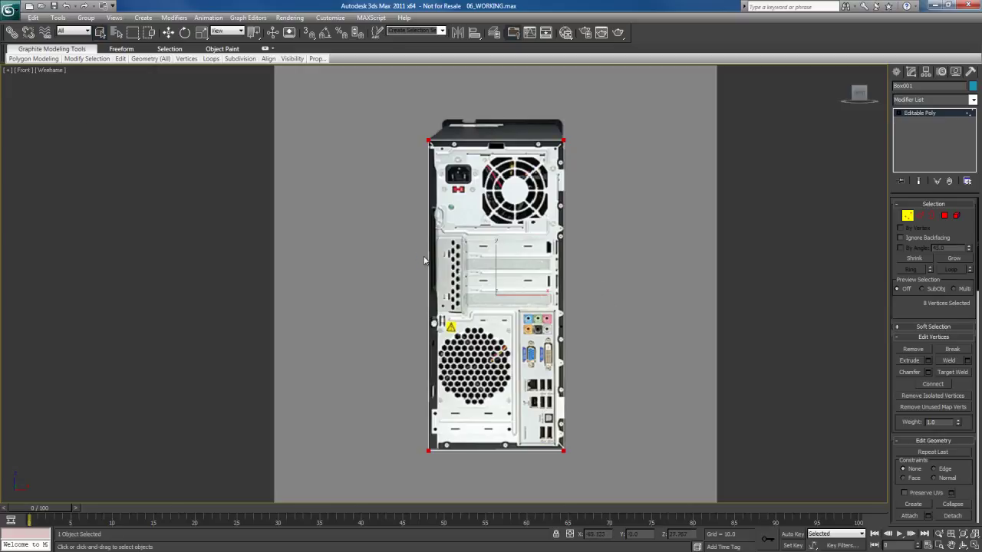
Step: Restore front.jpg as the Front viewport's background image
key(alt+b)
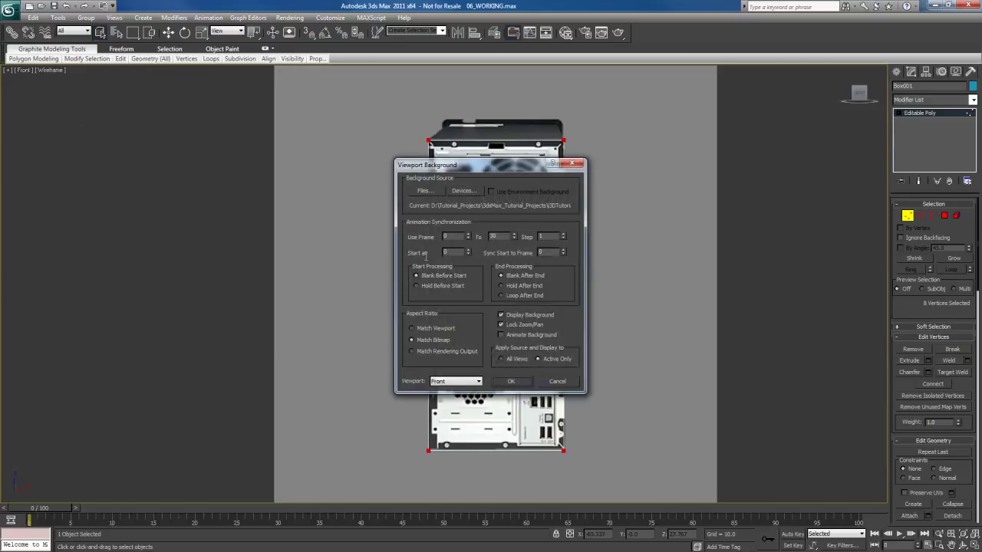
click(423, 191)
double_click(494, 328)
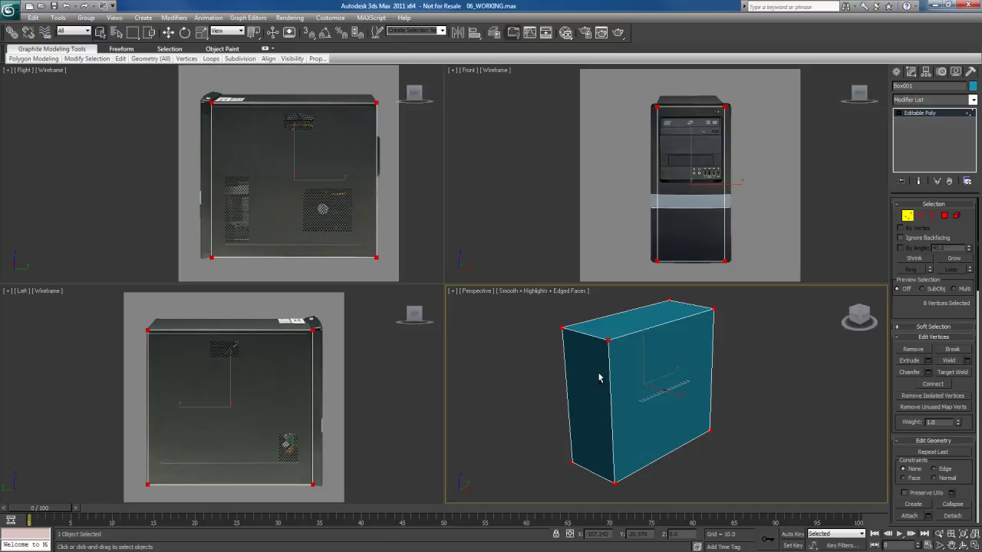
Step: Examine the front bezel's depth beyond the box's front edge in the Right view
middle_drag(576, 374, 597, 379)
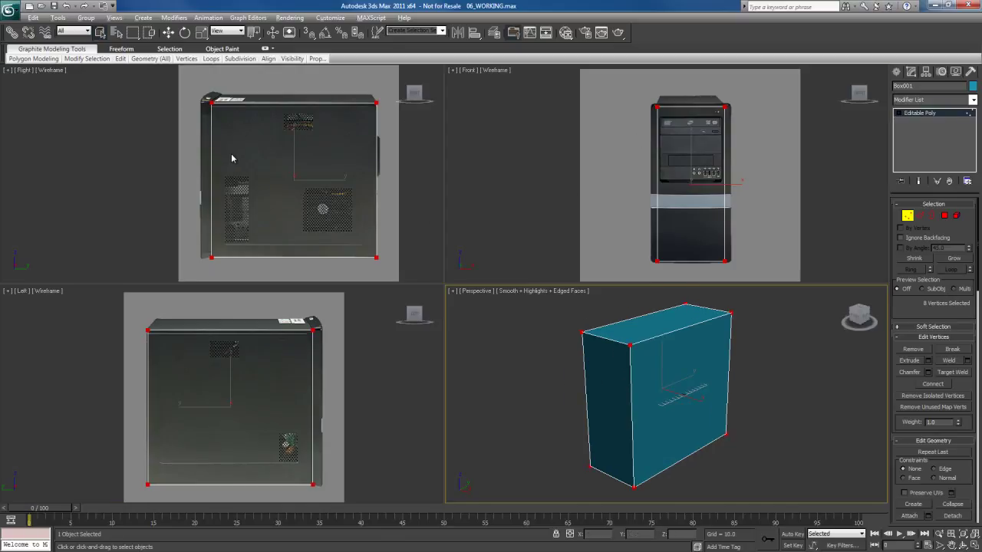
key(alt+w)
key(alt+w)
middle_click(358, 275)
key(alt+w)
middle_drag(324, 264, 318, 248)
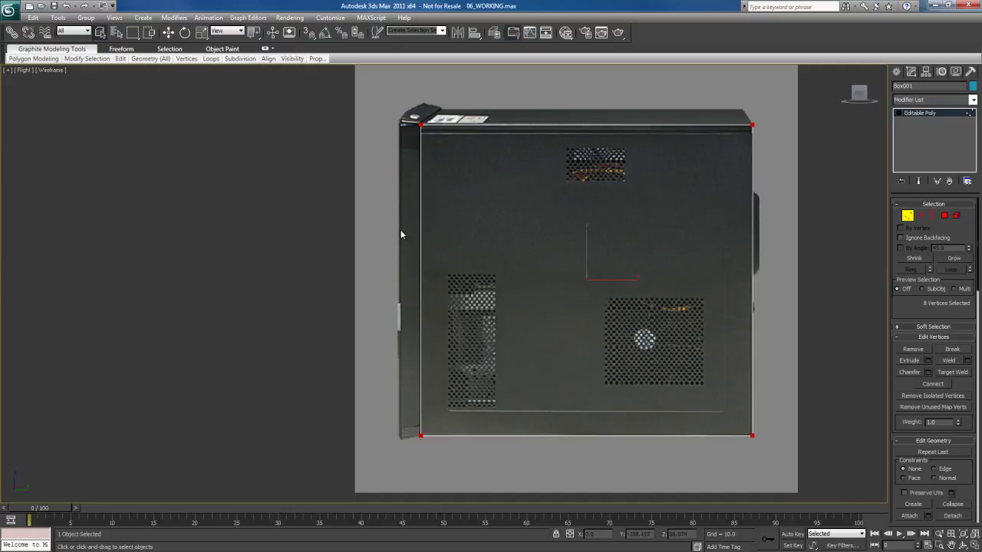
key(alt+w)
alt+middle_drag(618, 421, 682, 408)
Step: Extrude the box's front polygon using the Group type with a height of 20
key(4)
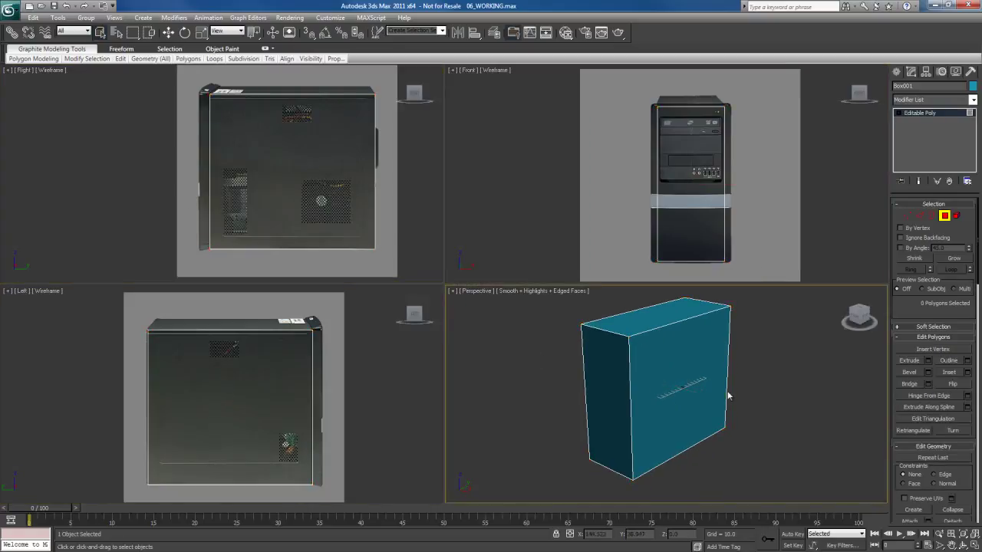
click(621, 374)
alt+middle_drag(647, 384, 621, 386)
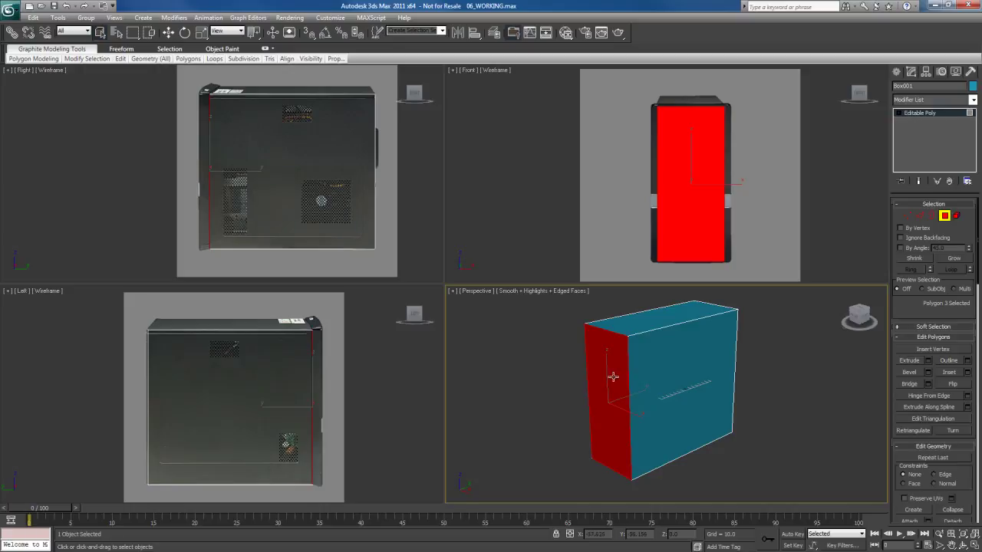
right_click(611, 360)
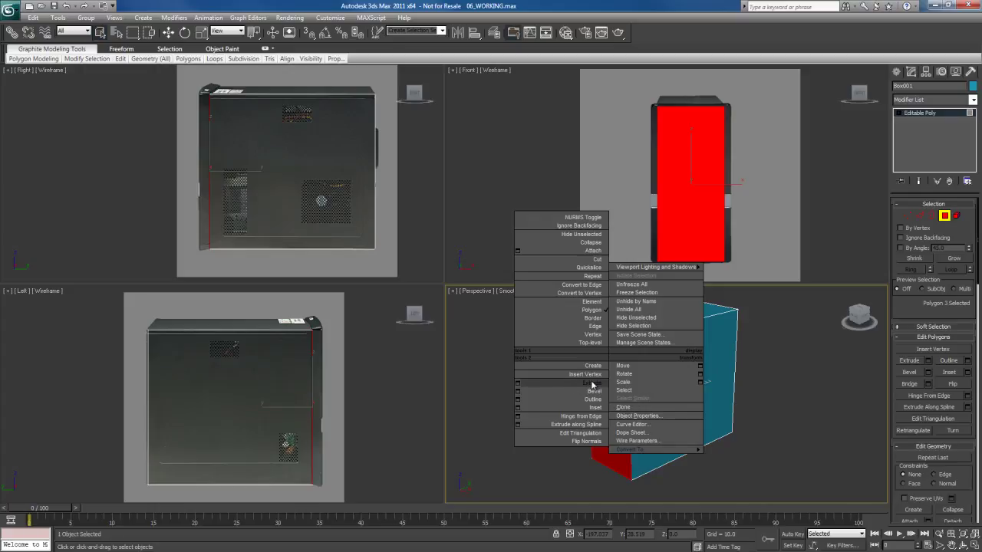
click(517, 381)
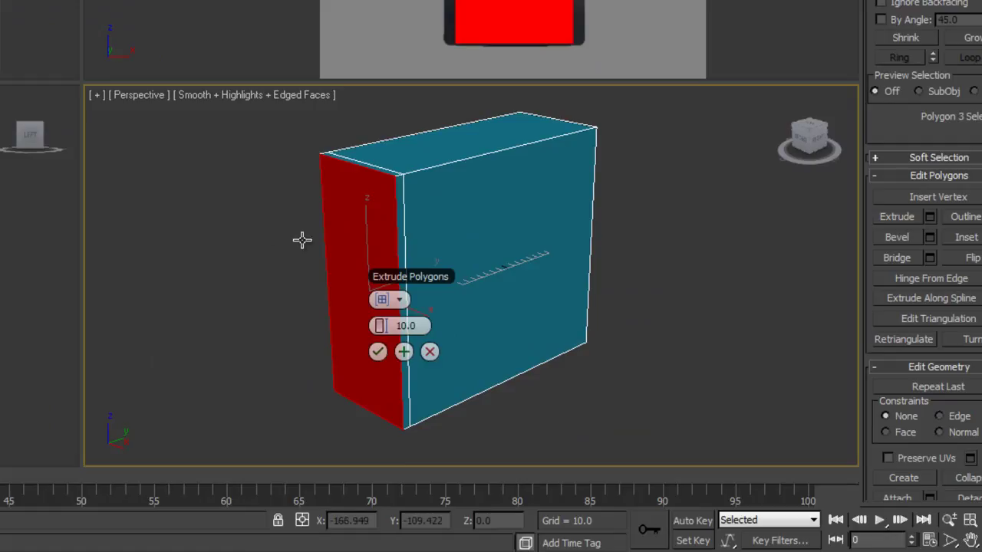
drag(419, 277, 518, 187)
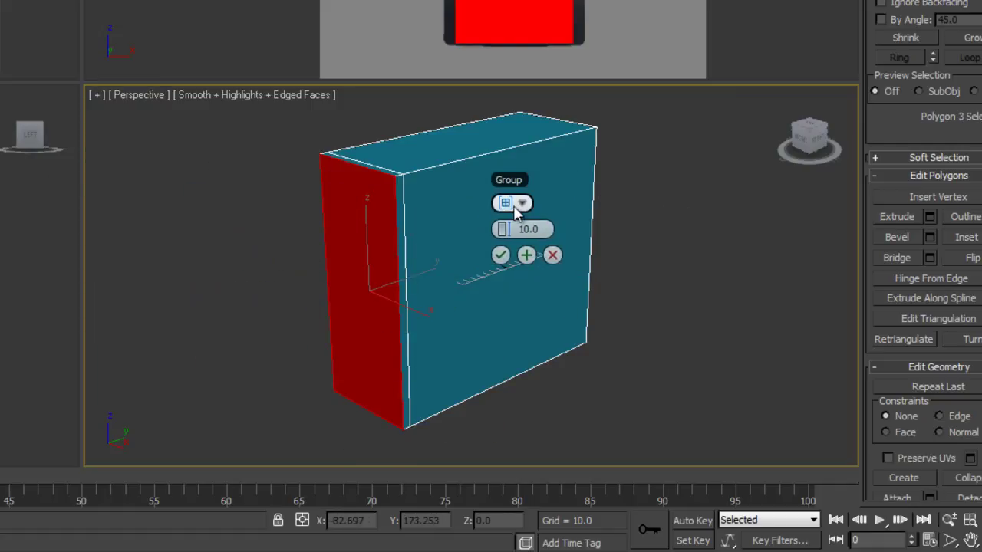
click(523, 206)
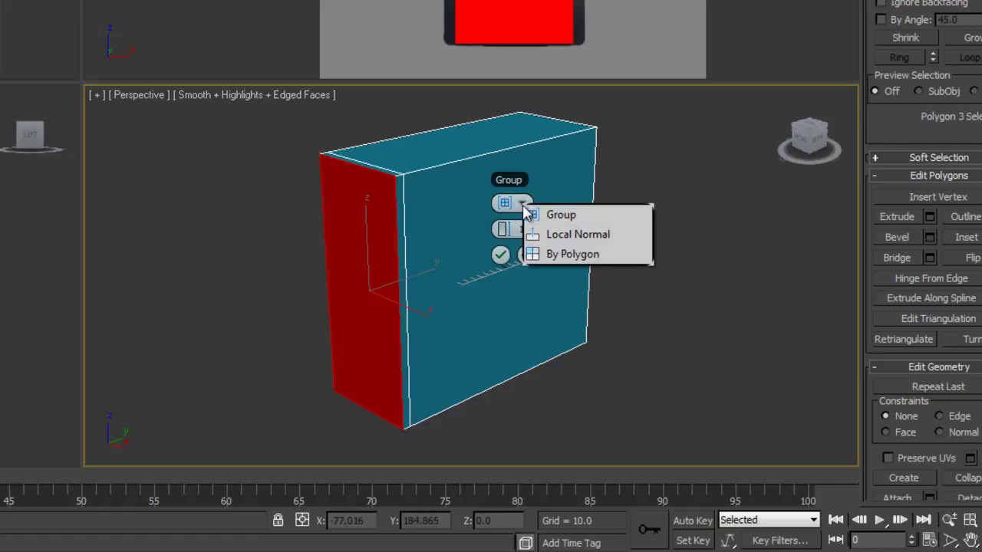
click(558, 216)
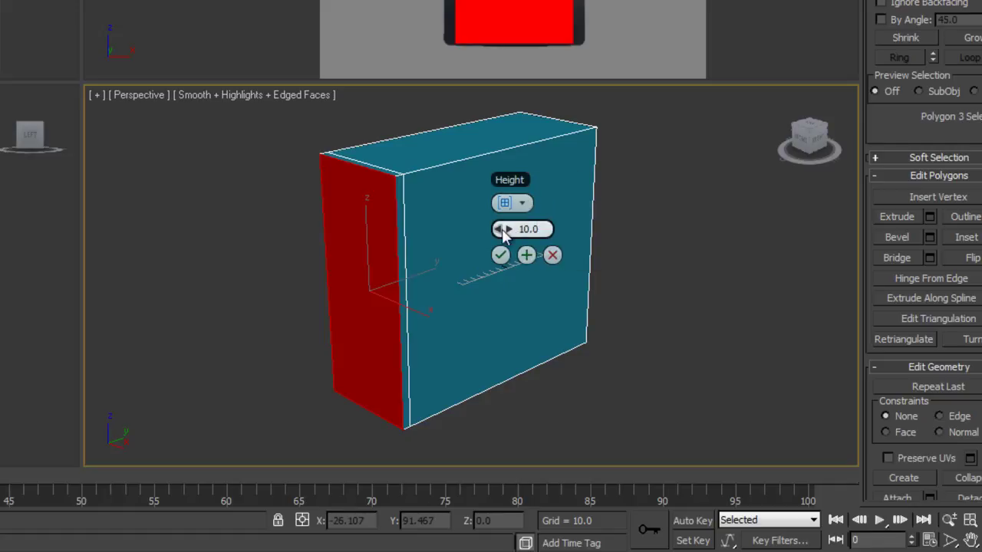
drag(501, 227, 536, 233)
text(20)
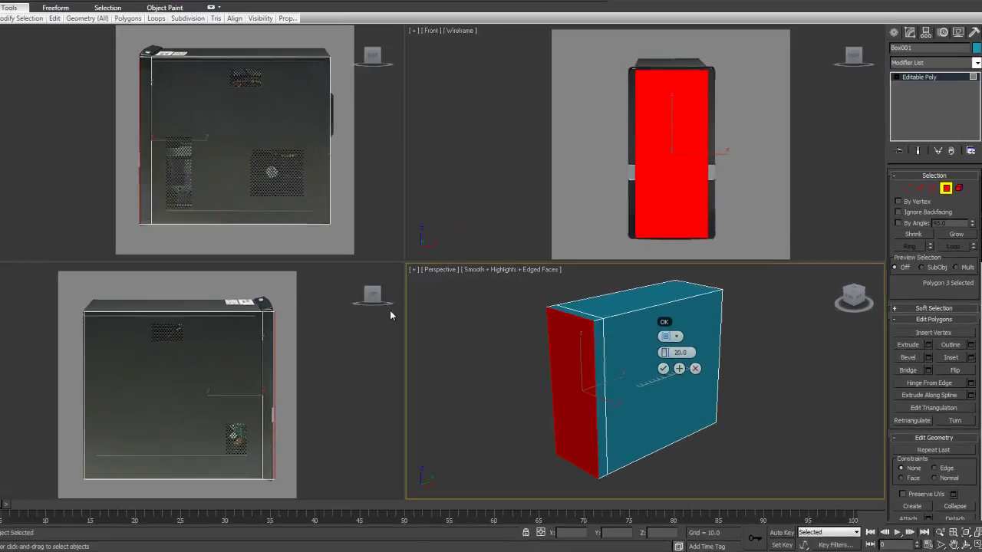
Step: Compare the extrusion with the front bezel in the Right view and accept it
middle_drag(238, 167, 282, 181)
key(alt+w)
middle_drag(559, 324, 465, 285)
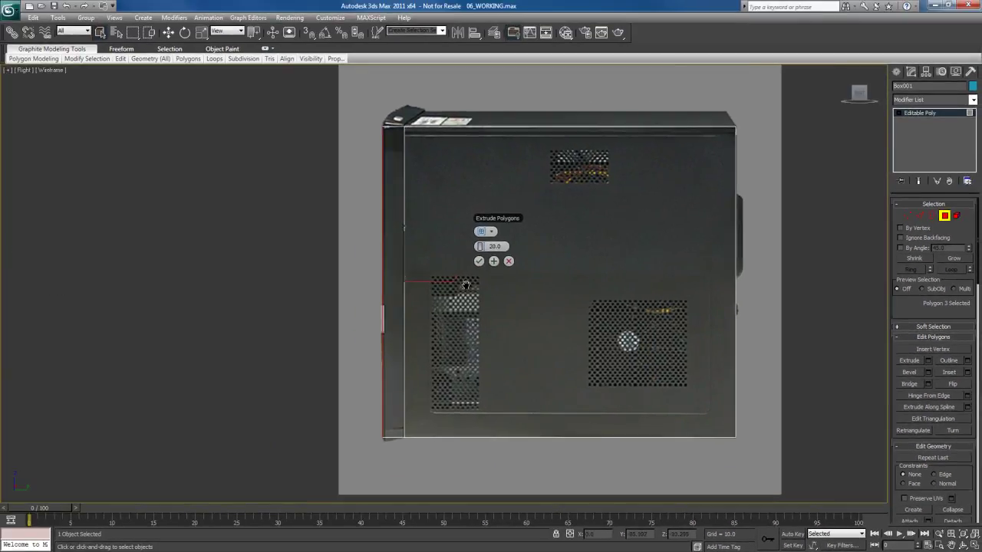
scroll(466, 284, up, 3)
scroll(361, 240, down, 3)
middle_drag(374, 251, 415, 240)
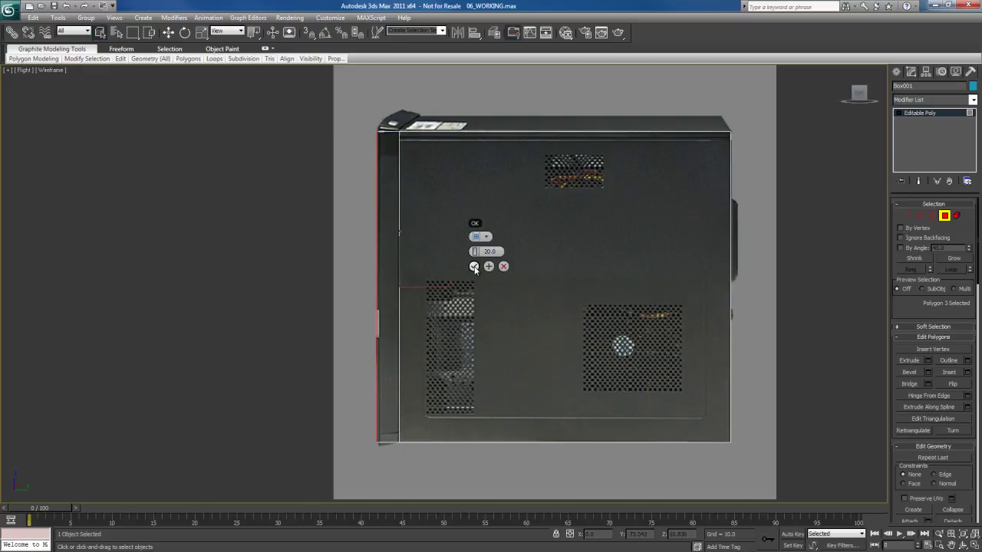
click(474, 266)
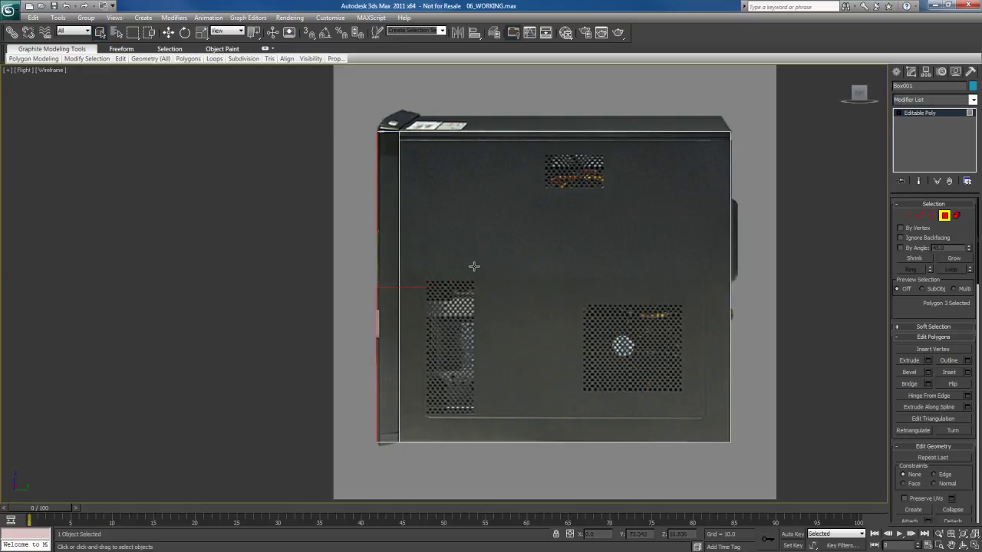
Step: Scale the extruded front polygon horizontally to match the bezel's full width in the Front view
scroll(434, 312, down, 4)
key(alt+w)
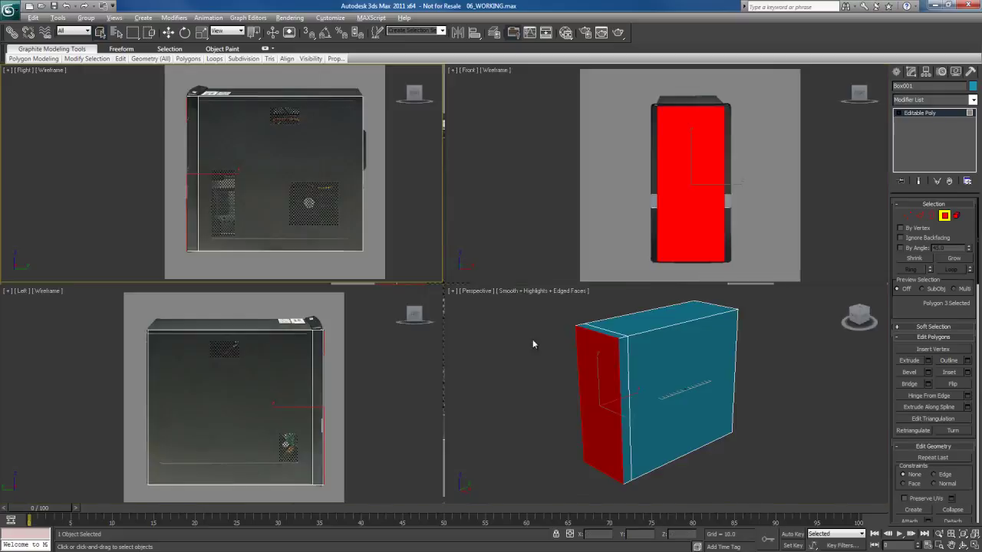
alt+middle_drag(635, 365, 652, 369)
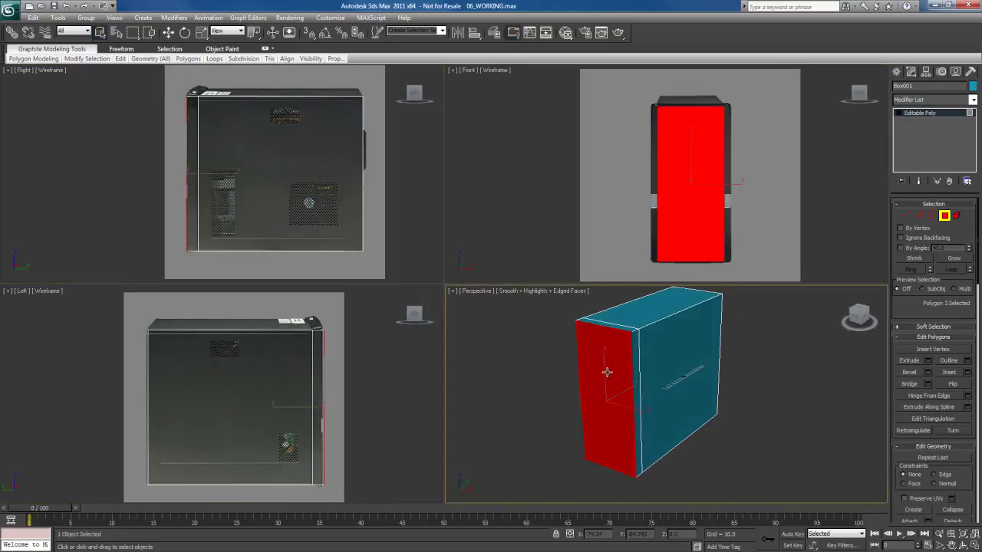
right_click(688, 264)
key(alt+w)
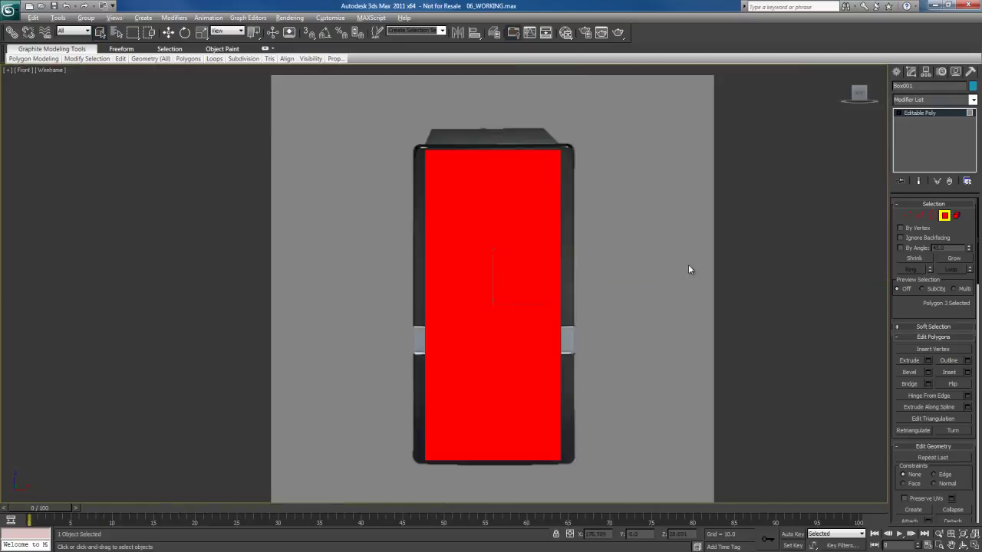
scroll(579, 357, up, 3)
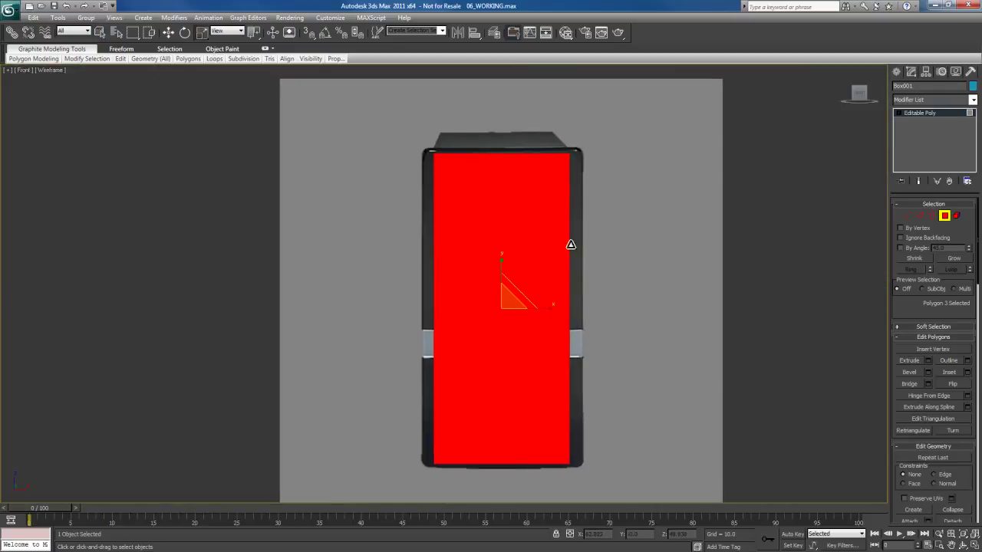
drag(548, 310, 555, 310)
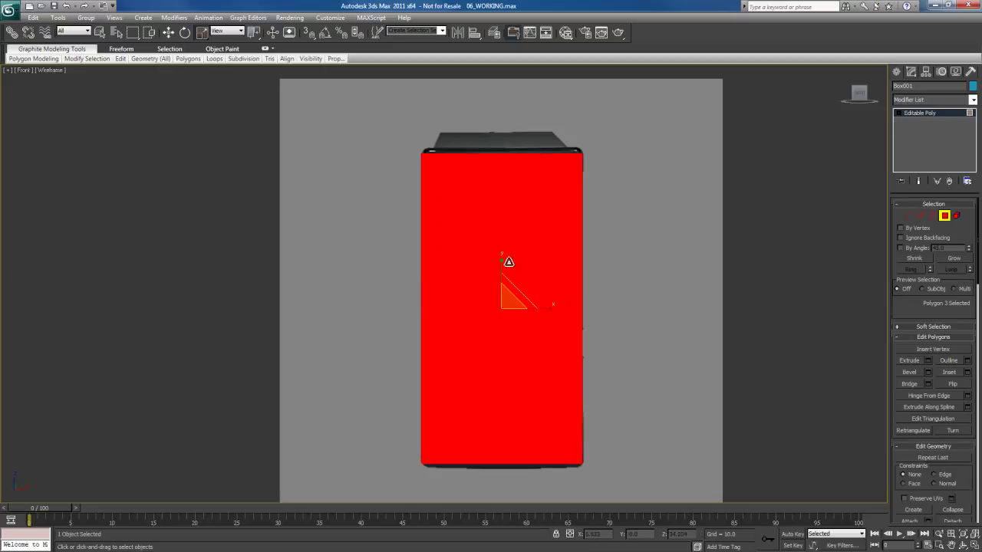
Step: Scale the front polygon slightly along the vertical axis to fit the bezel's height in the Right view
key(alt+w)
key(alt+w)
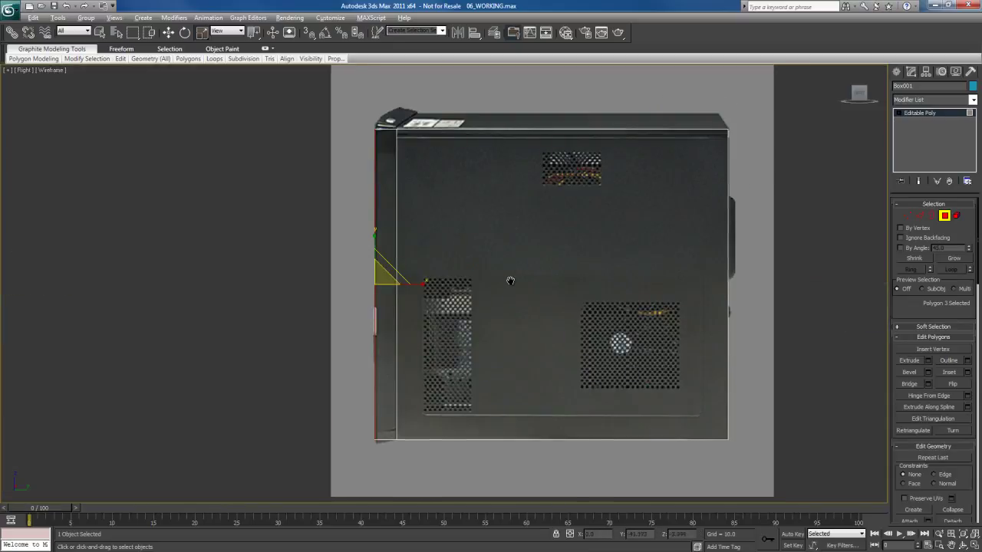
middle_drag(504, 278, 536, 274)
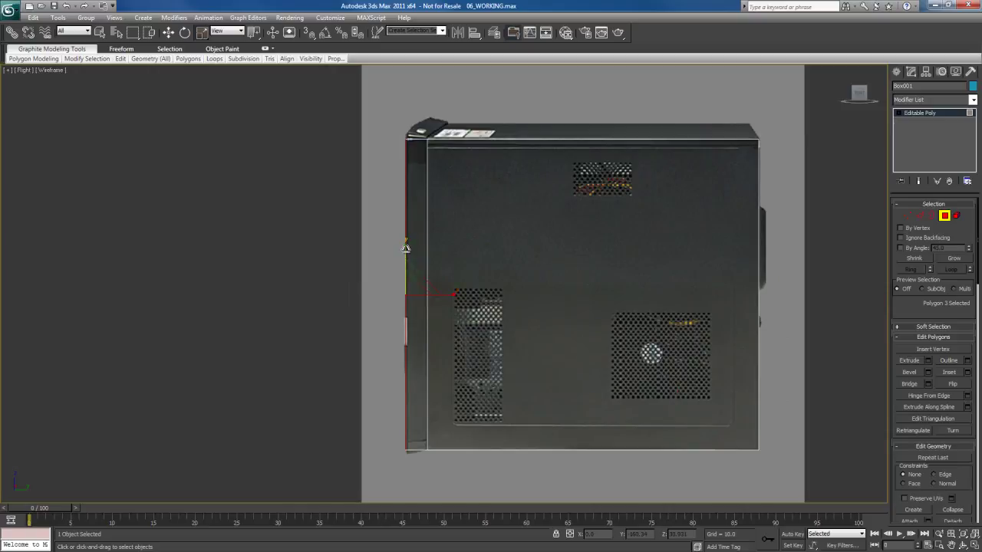
drag(405, 247, 405, 249)
middle_drag(493, 254, 549, 322)
Step: Deselect the front polygon and inspect the flared bezel in the maximized Perspective view
key(alt+w)
right_click(697, 388)
key(alt+w)
mouse_move(653, 388)
alt+middle_down()
mouse_move(556, 320)
mouse_move(641, 377)
alt+middle_up()
click(316, 244)
alt+middle_drag(528, 307, 547, 299)
Step: In Edge mode, select the top and bottom edges of the case's front face
key(2)
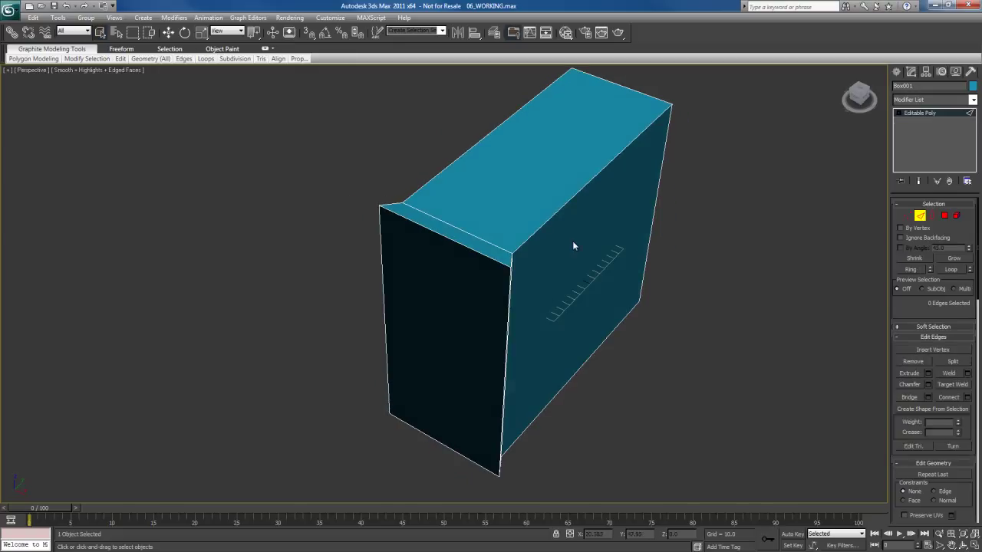
click(453, 241)
alt+middle_drag(462, 353, 476, 278)
ctrl+click(463, 341)
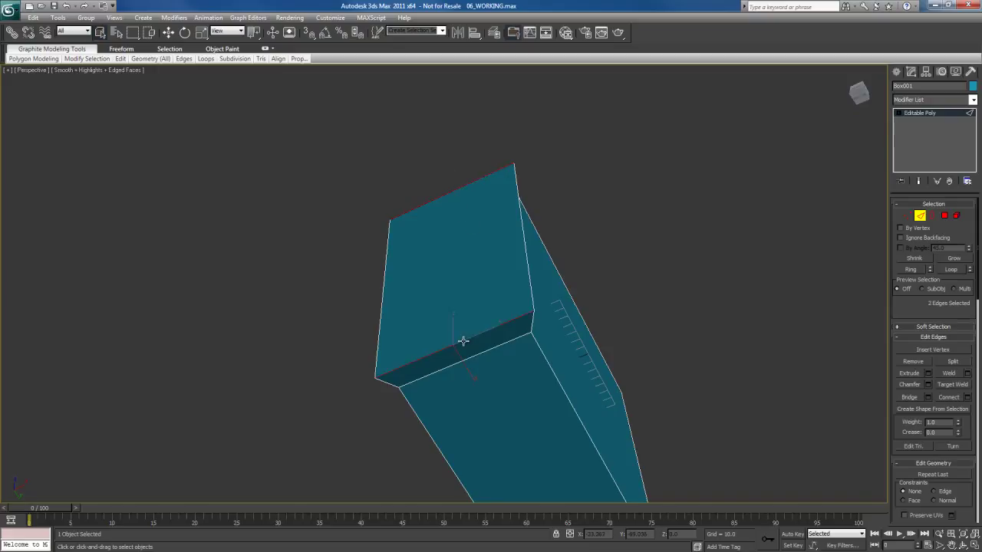
alt+middle_drag(472, 327, 482, 364)
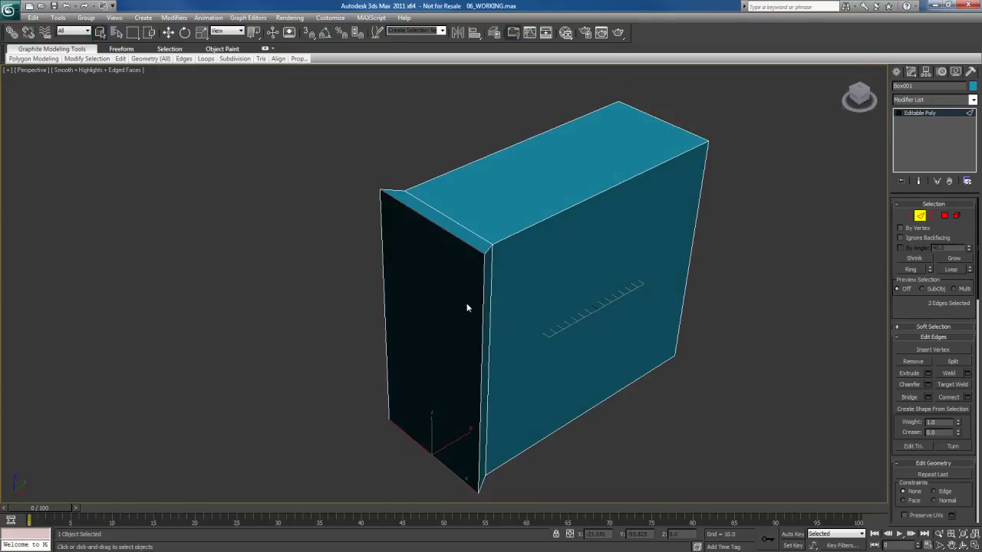
alt+middle_drag(466, 308, 478, 274)
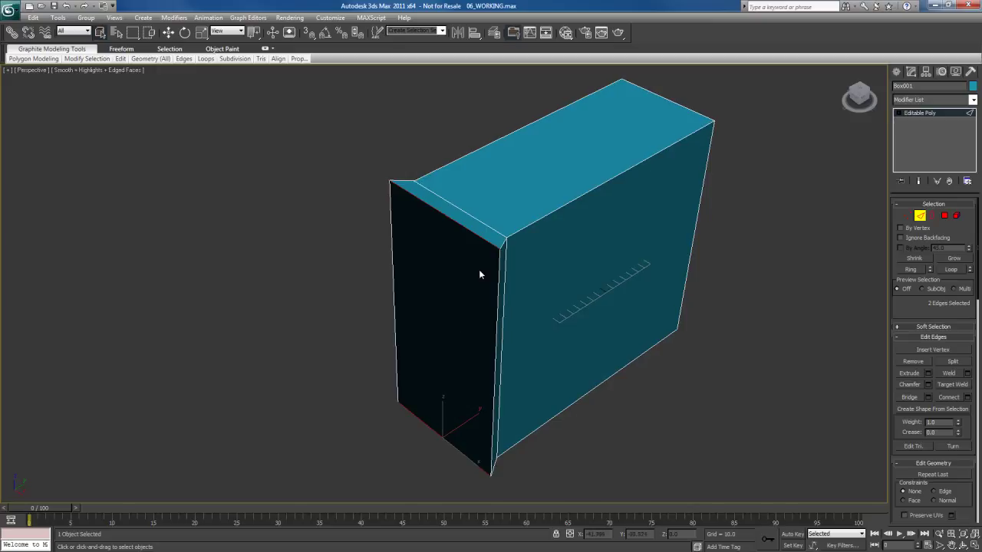
Step: Connect the two selected edges with 1 segment, pinch 0 and slide 0
right_click(479, 270)
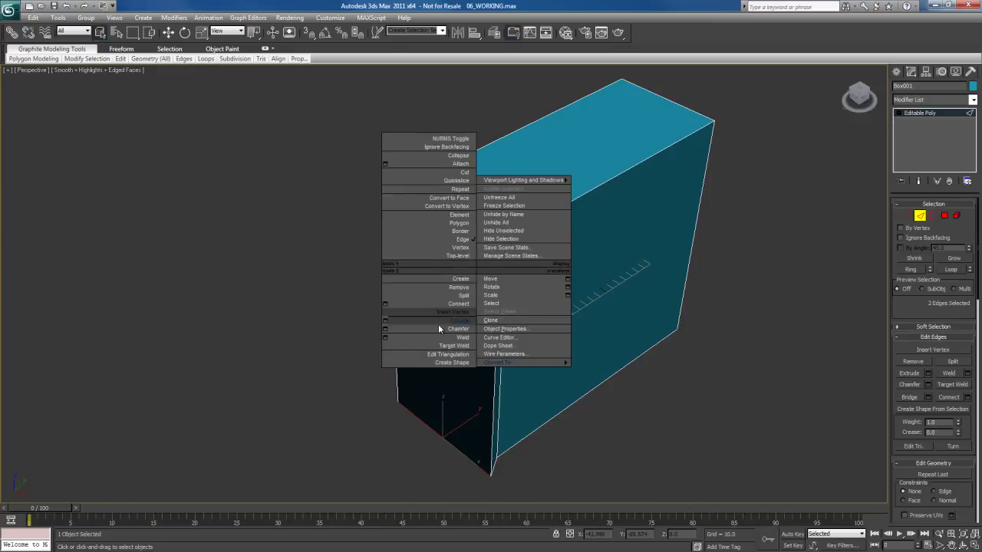
click(384, 307)
drag(536, 380, 580, 189)
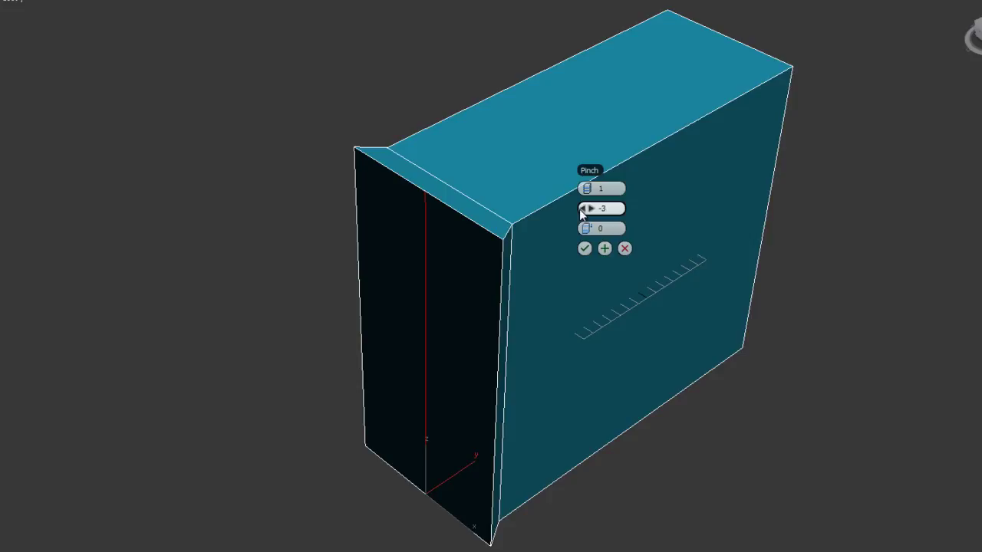
drag(587, 188, 859, 233)
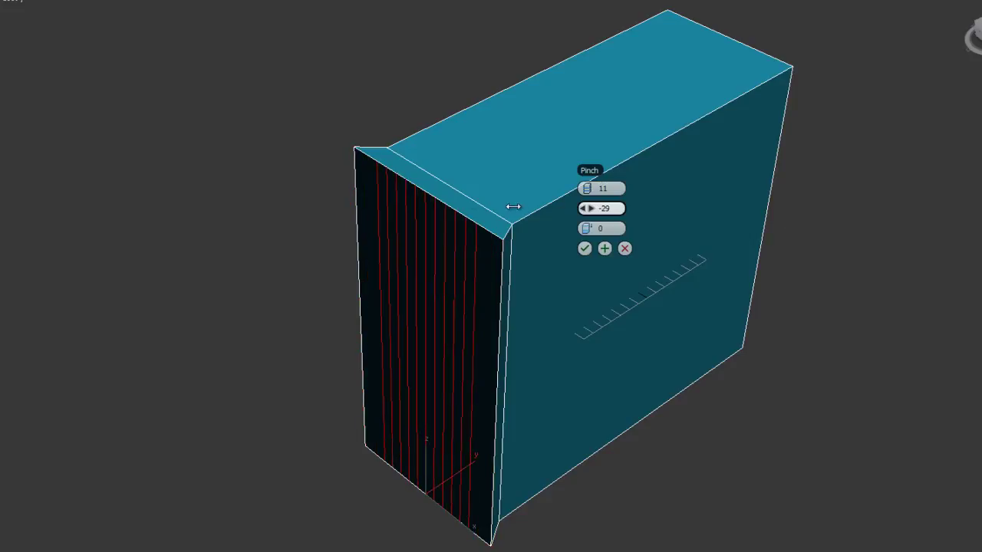
drag(435, 204, 475, 204)
drag(590, 228, 640, 230)
right_click(640, 230)
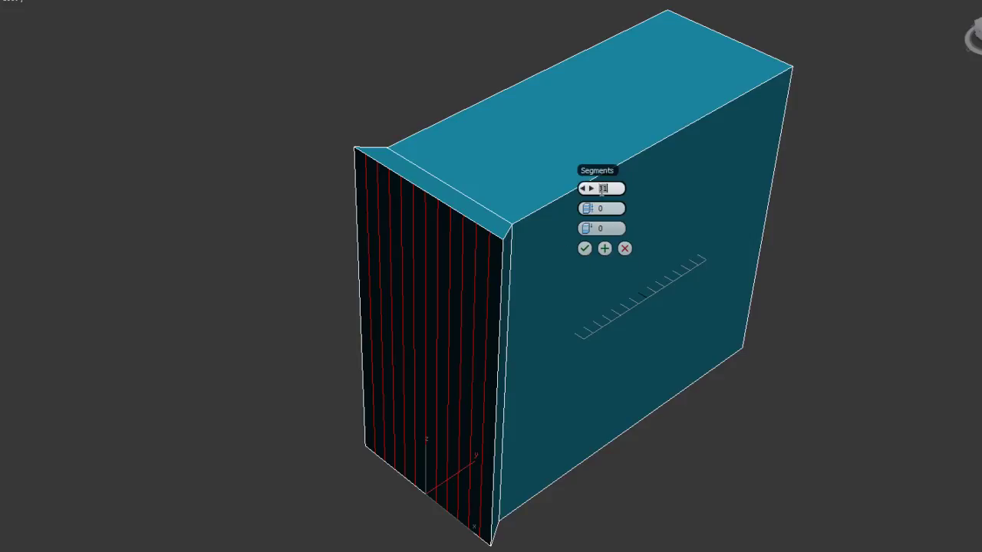
key(Return)
middle_drag(481, 282, 475, 315)
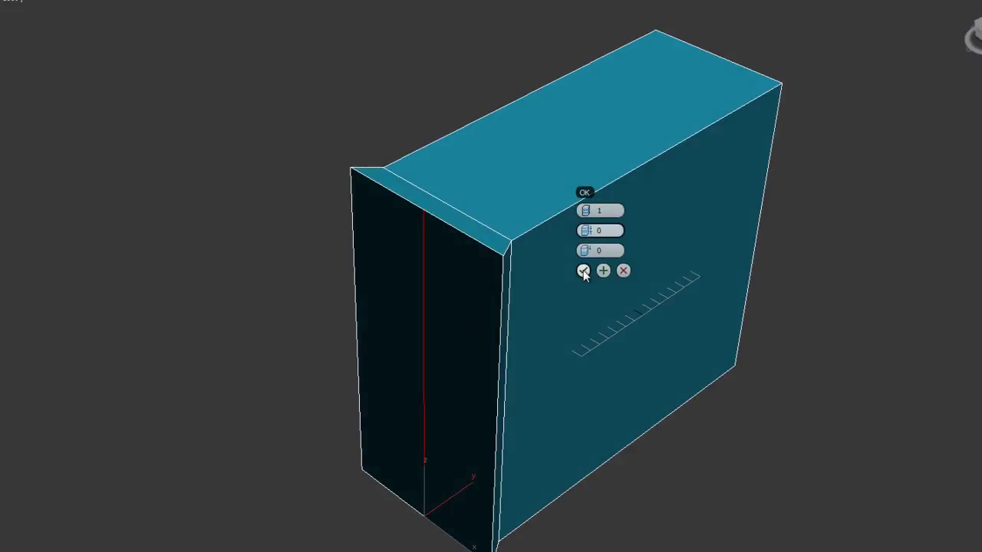
click(582, 271)
Step: Move the new vertical centre edge outward along the Y axis so the front face bulges forward
middle_drag(526, 292, 516, 314)
scroll(553, 293, up, 2)
key(w)
scroll(513, 355, up, 3)
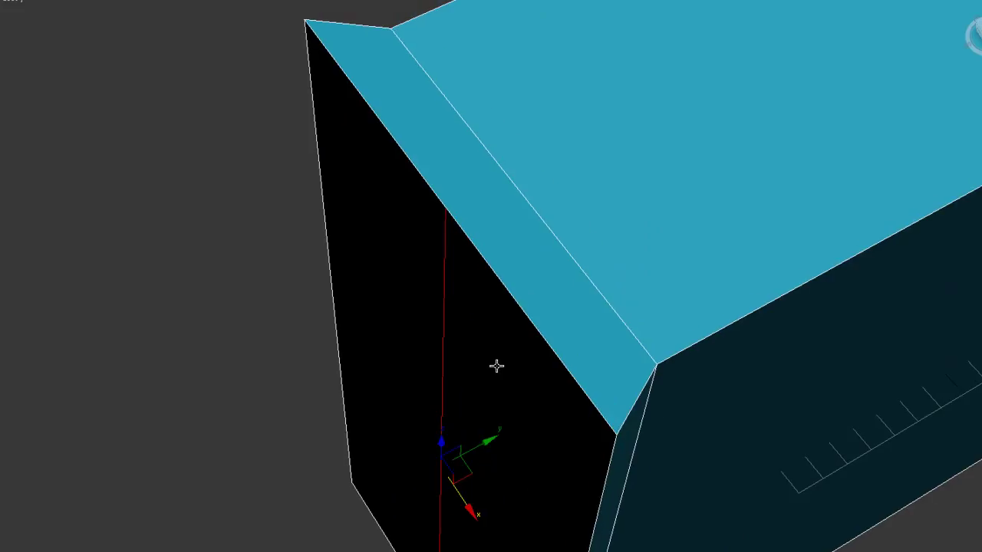
drag(465, 449, 461, 452)
middle_drag(556, 347, 529, 368)
key(q)
scroll(530, 357, down, 3)
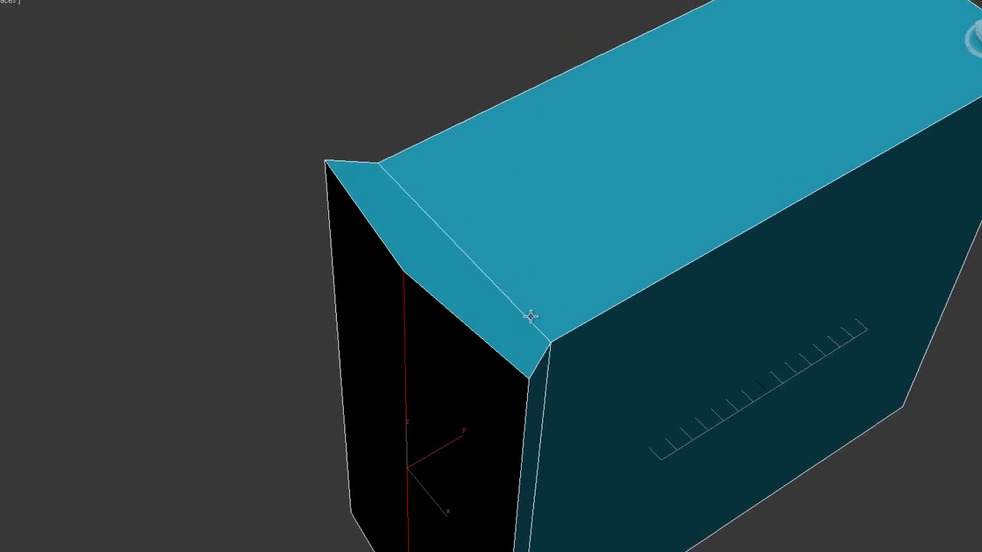
Step: Open the reference image angle 1.jpg in the image viewer and place its window over the model
click(131, 28)
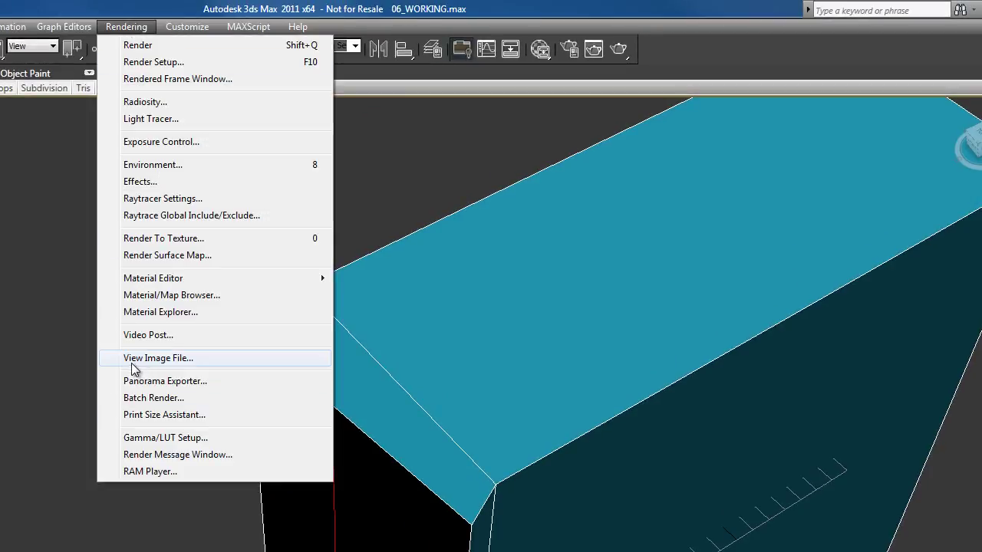
click(175, 359)
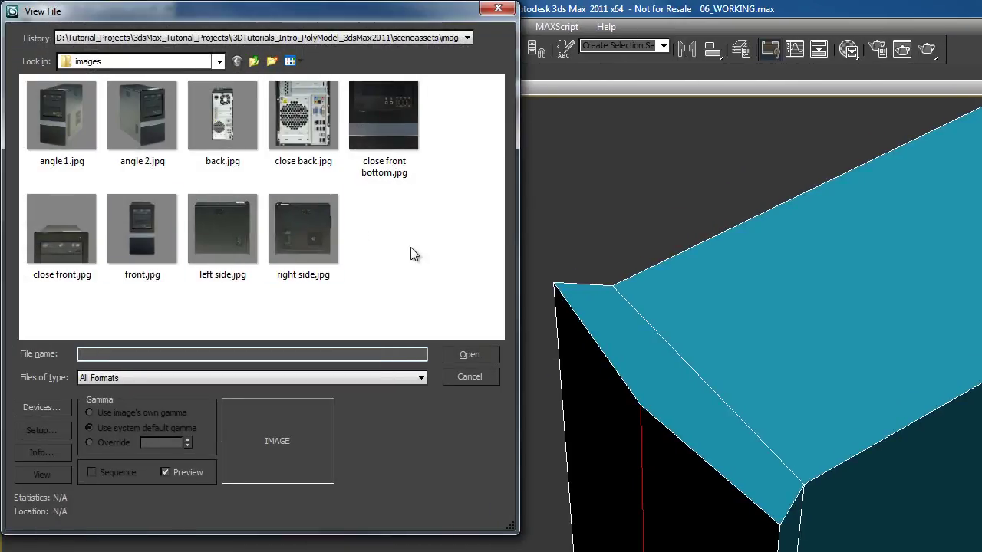
double_click(75, 112)
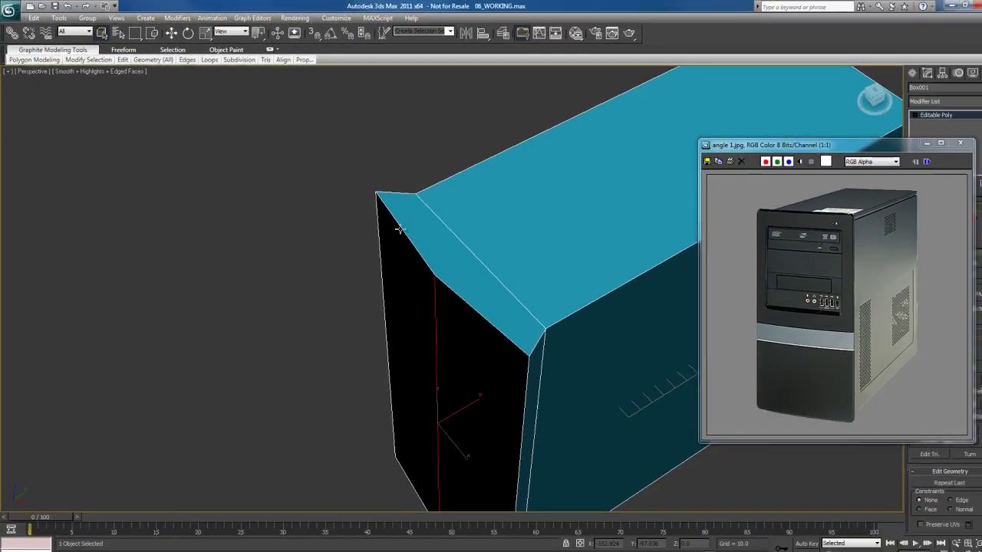
drag(732, 142, 768, 116)
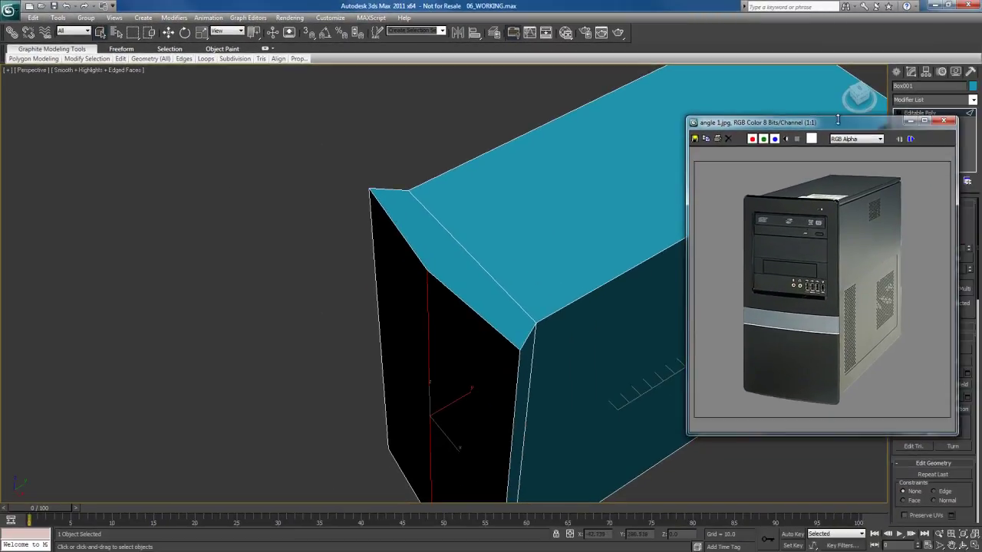
drag(845, 127, 487, 109)
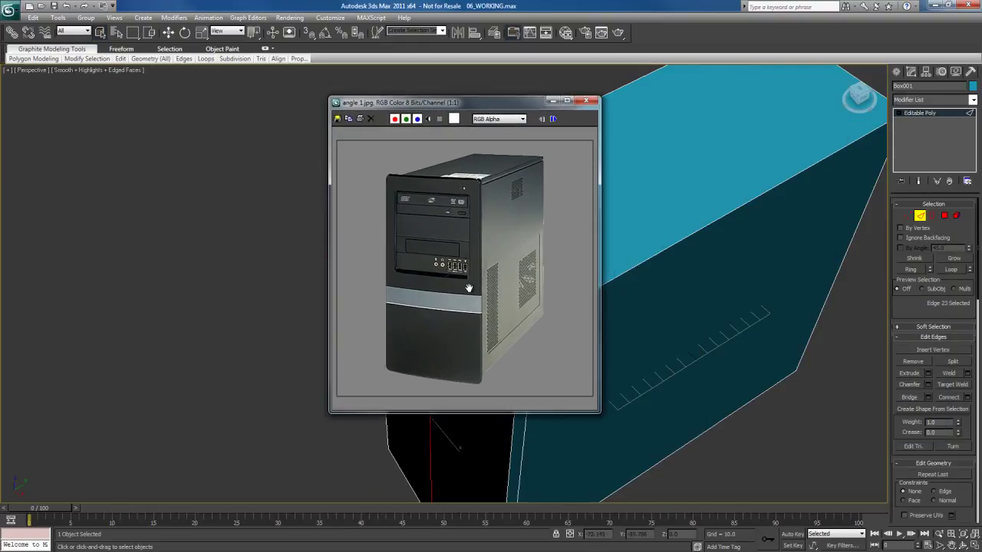
Step: Examine the front bezel's curvature, silver band and bottom edge up close in the reference image, and minimize the image window
scroll(464, 288, up, 3)
scroll(466, 289, down, 2)
scroll(466, 289, up, 1)
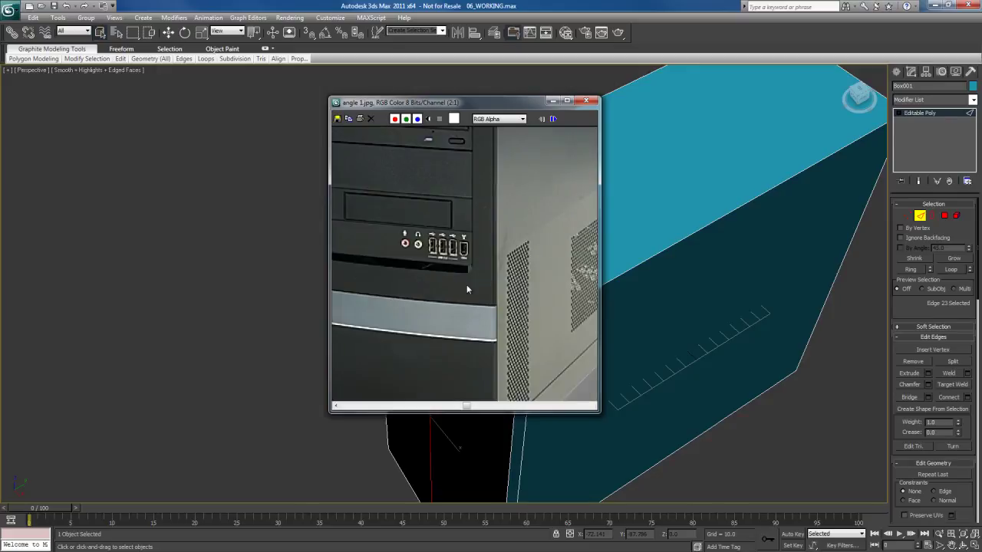
middle_drag(430, 250, 459, 261)
middle_drag(481, 312, 474, 267)
scroll(474, 267, down, 1)
scroll(480, 292, up, 1)
mouse_move(458, 227)
middle_down()
mouse_move(524, 345)
mouse_move(517, 234)
middle_up()
middle_drag(501, 353, 505, 261)
middle_drag(512, 327, 484, 293)
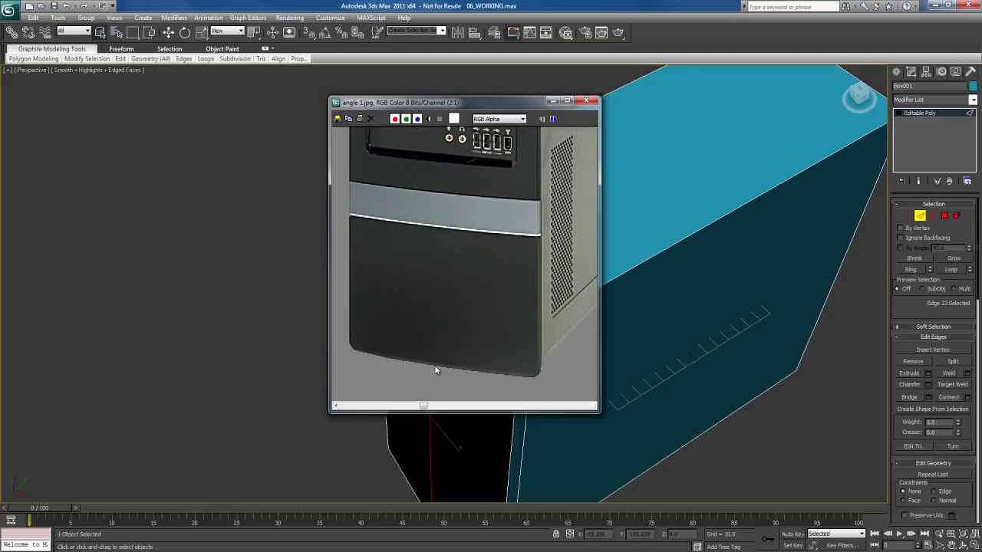
middle_drag(387, 313, 462, 314)
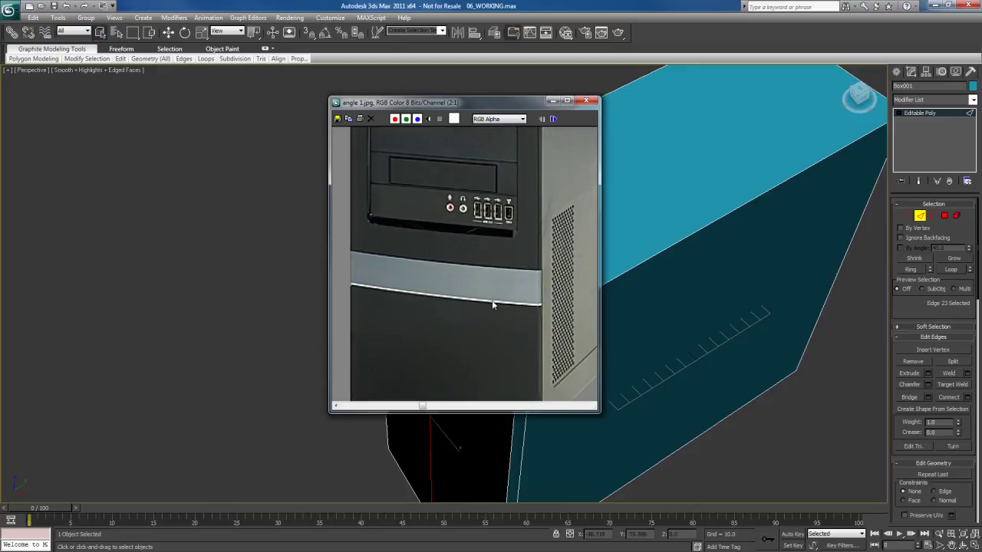
middle_drag(467, 263, 520, 281)
scroll(536, 243, down, 1)
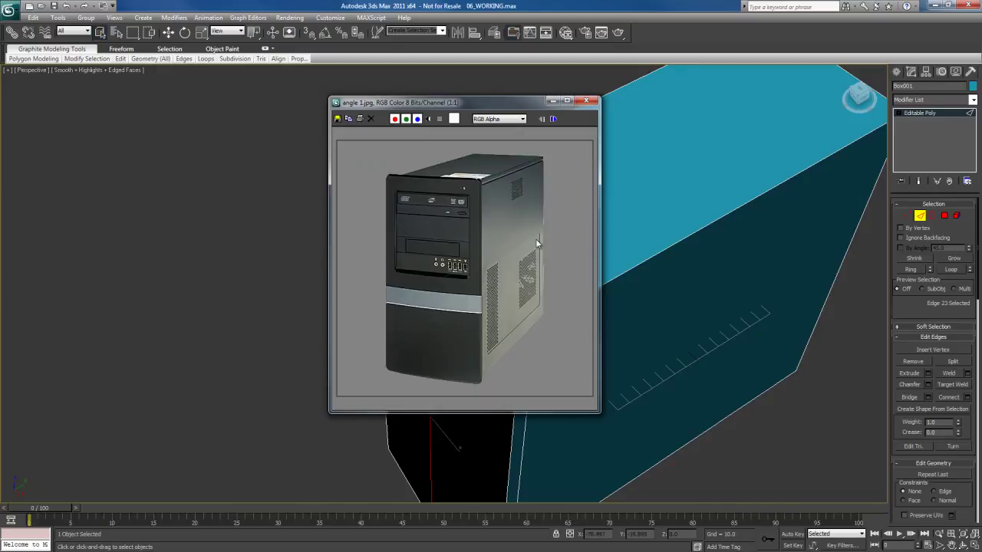
drag(537, 104, 439, 104)
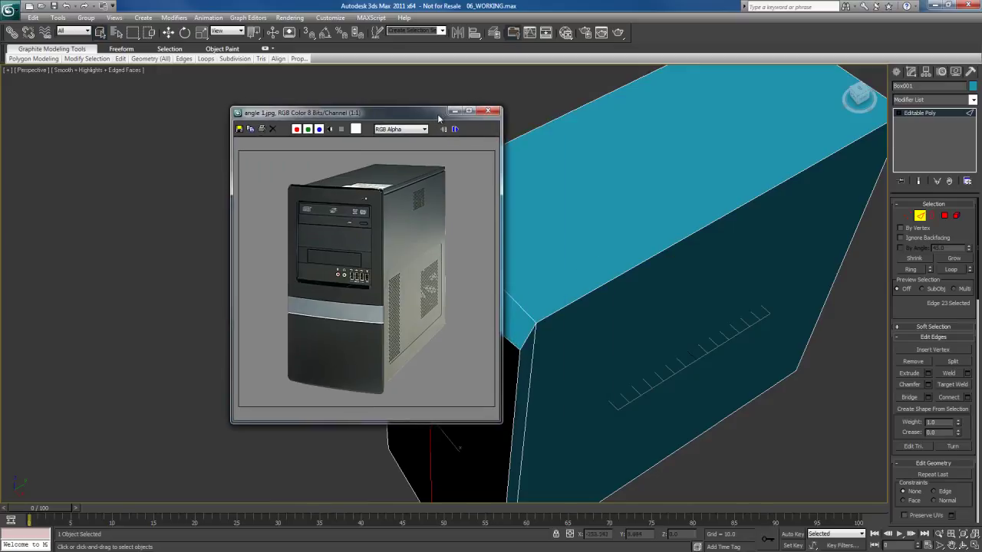
click(452, 101)
Step: Chamfer the front face's vertical centre edge with an amount of 66.815 and 18 connecting segments
middle_drag(575, 321, 582, 301)
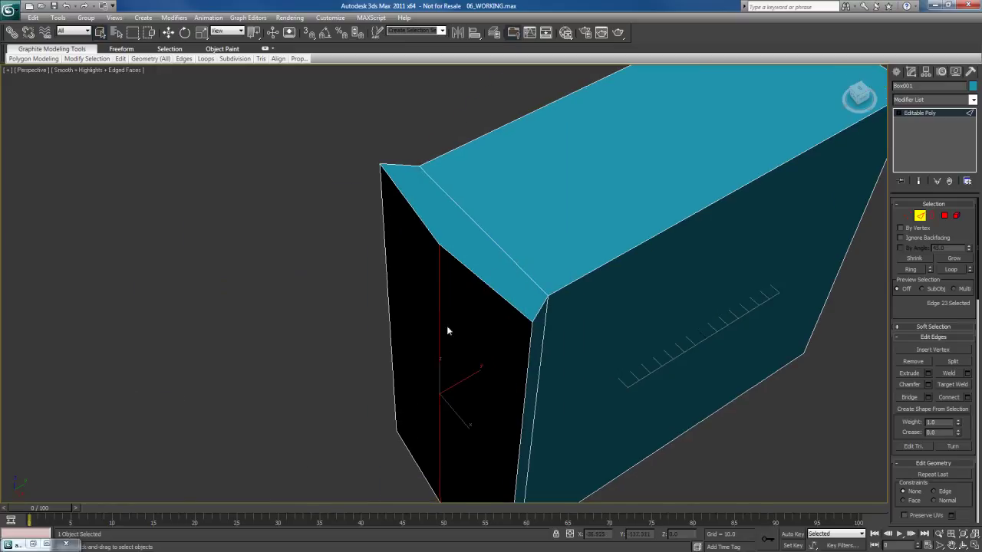
alt+middle_drag(454, 323, 442, 300)
right_click(491, 277)
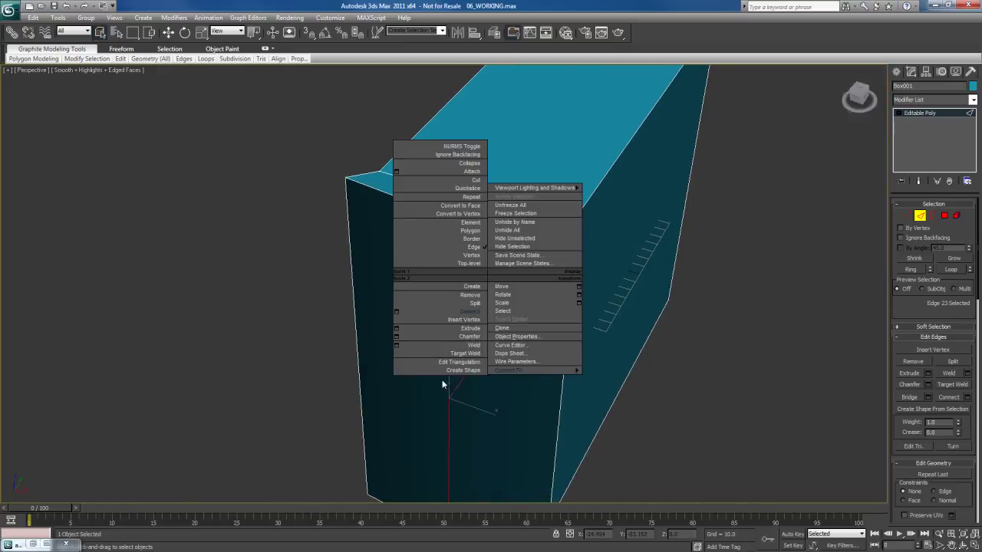
click(397, 336)
drag(569, 172, 926, 204)
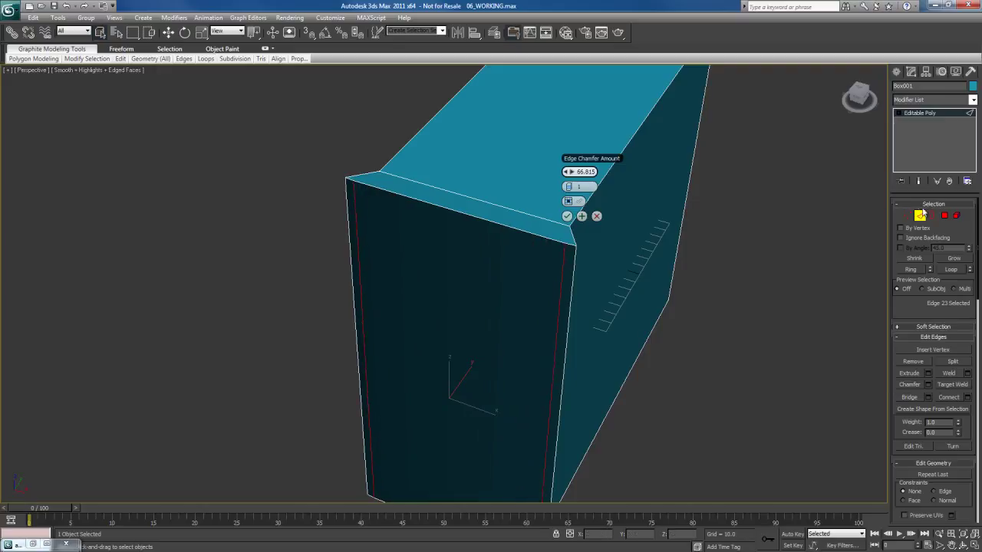
drag(572, 189, 608, 189)
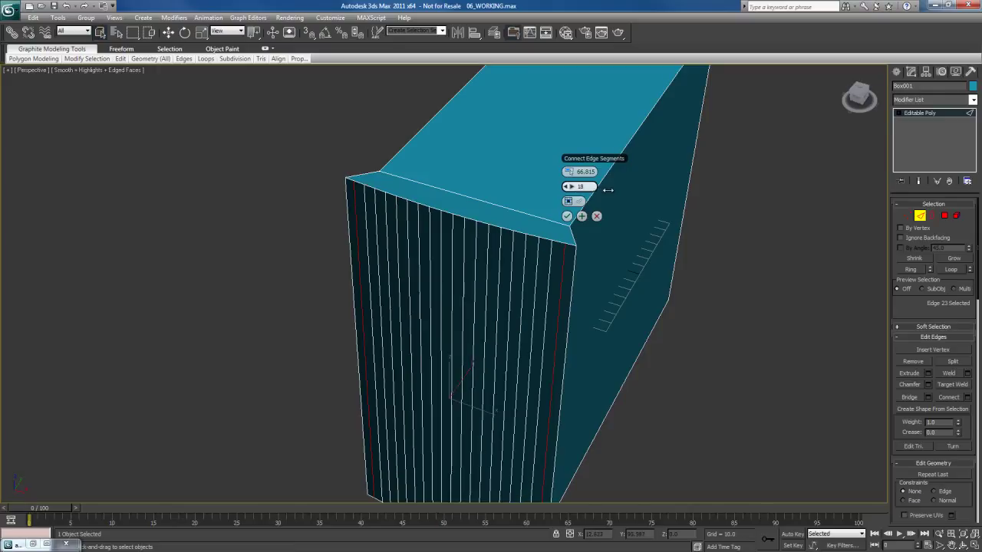
Step: Adjust the chamfer to an amount of 70.516 with 14 segments against the Front view reference, and accept it
alt+middle_drag(508, 283, 443, 310)
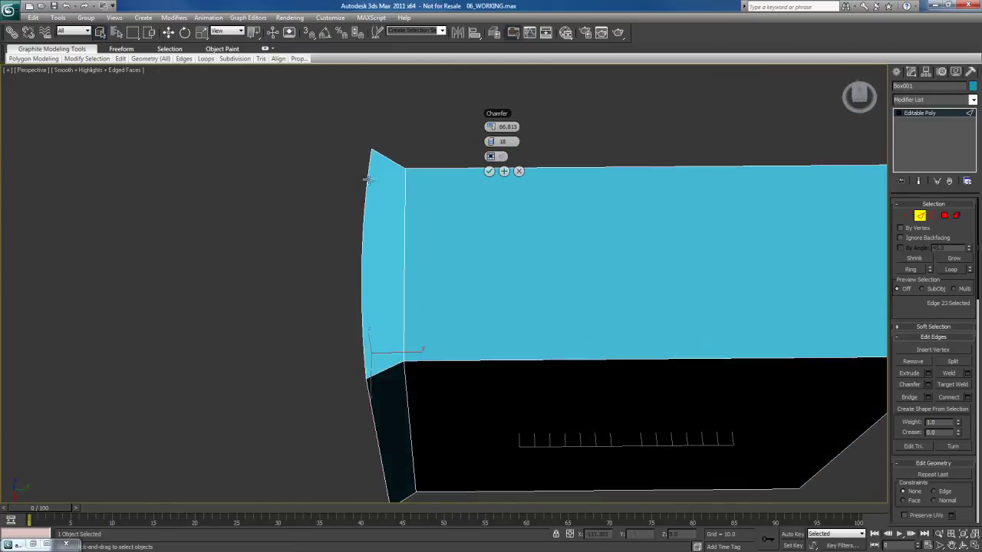
alt+middle_drag(378, 325, 444, 282)
key(alt+w)
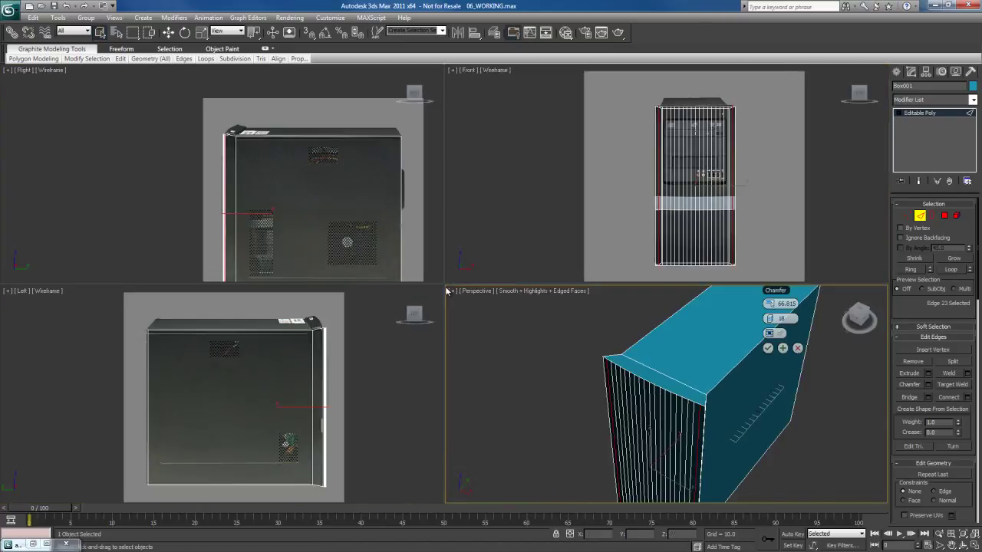
right_click(589, 202)
key(alt+w)
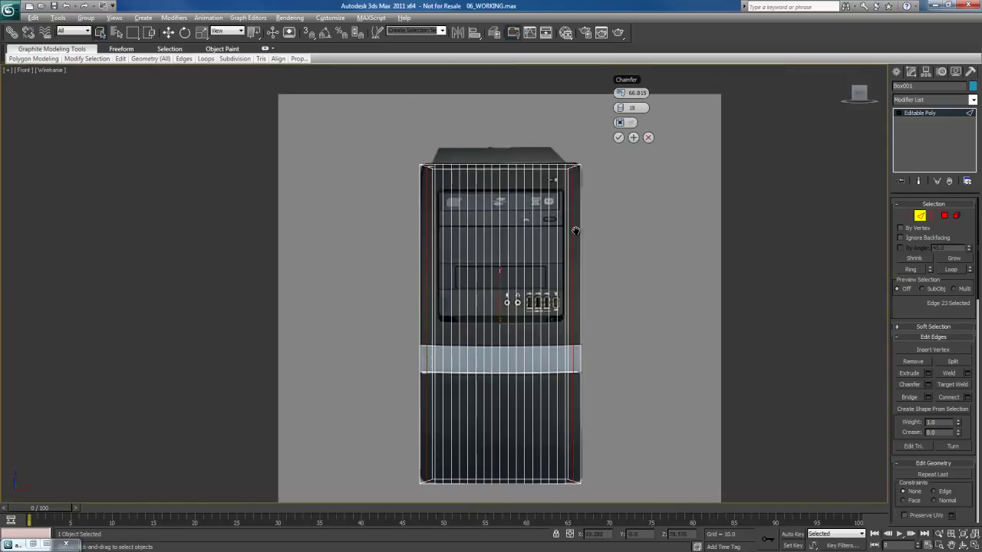
drag(613, 106, 646, 201)
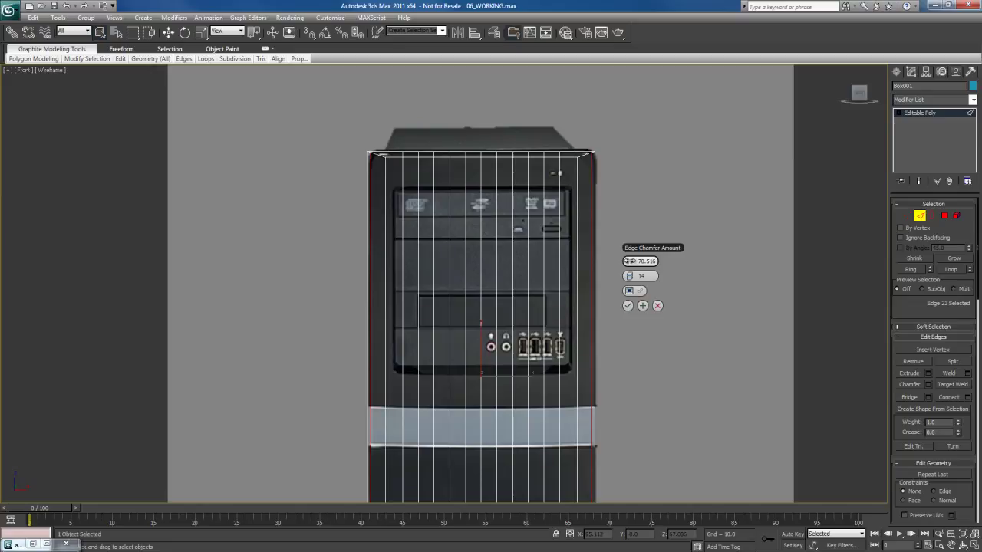
mouse_move(539, 306)
middle_down()
mouse_move(538, 276)
mouse_move(537, 300)
middle_up()
click(626, 300)
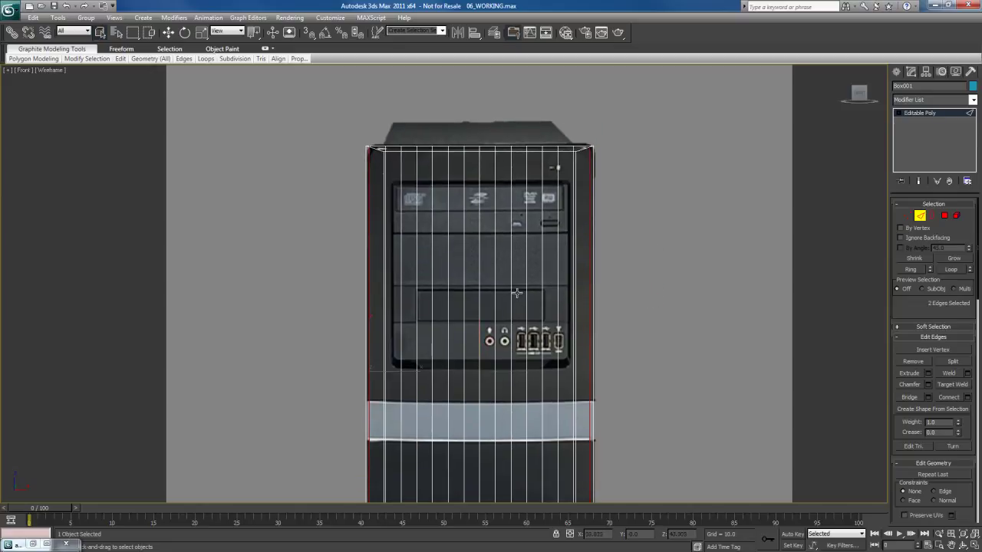
Step: Return to the maximized Perspective view and switch the case to Polygon sub-object editing
key(alt+w)
key(alt+w)
alt+middle_drag(655, 369, 589, 299)
key(4)
mouse_move(668, 304)
alt+middle_down()
mouse_move(616, 309)
mouse_move(587, 260)
mouse_move(580, 294)
mouse_move(616, 255)
mouse_move(593, 290)
alt+middle_up()
Step: Select all the polygons of the flared front bezel
click(587, 260)
drag(643, 145, 496, 429)
alt+middle_drag(495, 430, 491, 399)
scroll(491, 399, up, 2)
drag(428, 200, 487, 376)
middle_drag(645, 387, 554, 358)
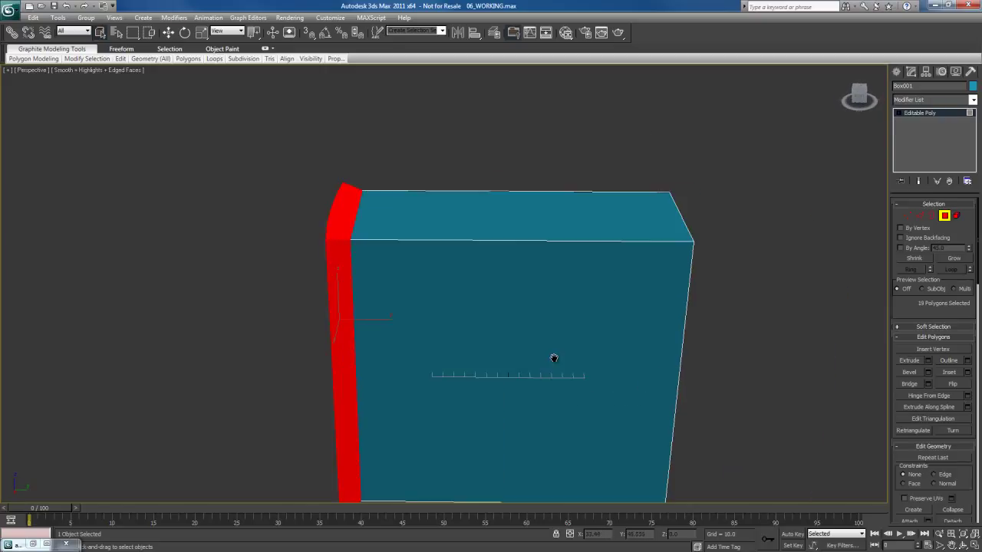
Step: Select the five polygons of the case body behind the front bezel
alt+middle_drag(615, 376, 658, 274)
drag(700, 163, 493, 476)
alt+middle_drag(659, 366, 688, 394)
scroll(574, 360, up, 3)
mouse_move(574, 361)
alt+middle_down()
mouse_move(594, 361)
mouse_move(563, 364)
mouse_move(616, 368)
mouse_move(592, 354)
alt+middle_up()
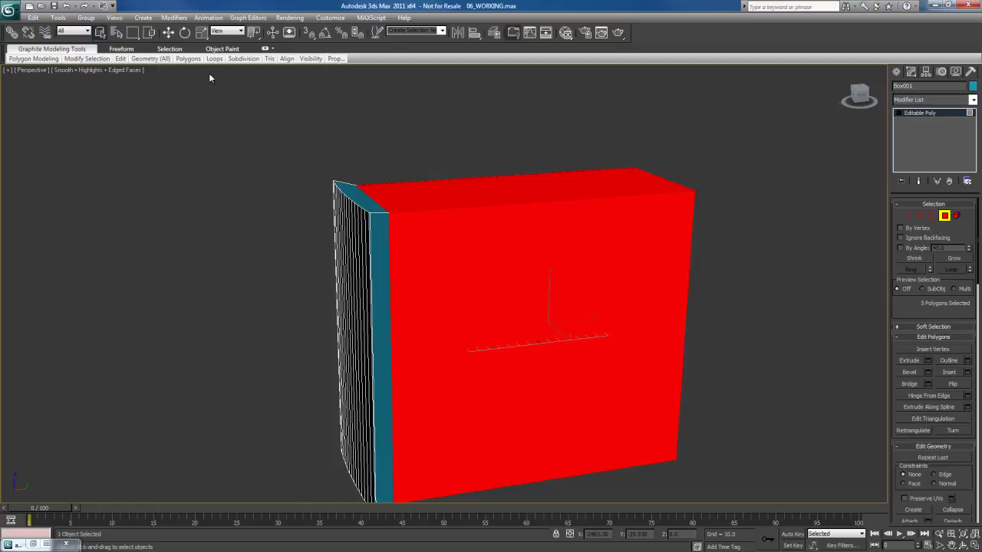
Step: Detach the selected body polygons as a separate object, neither to an element nor as a clone
mouse_move(148, 61)
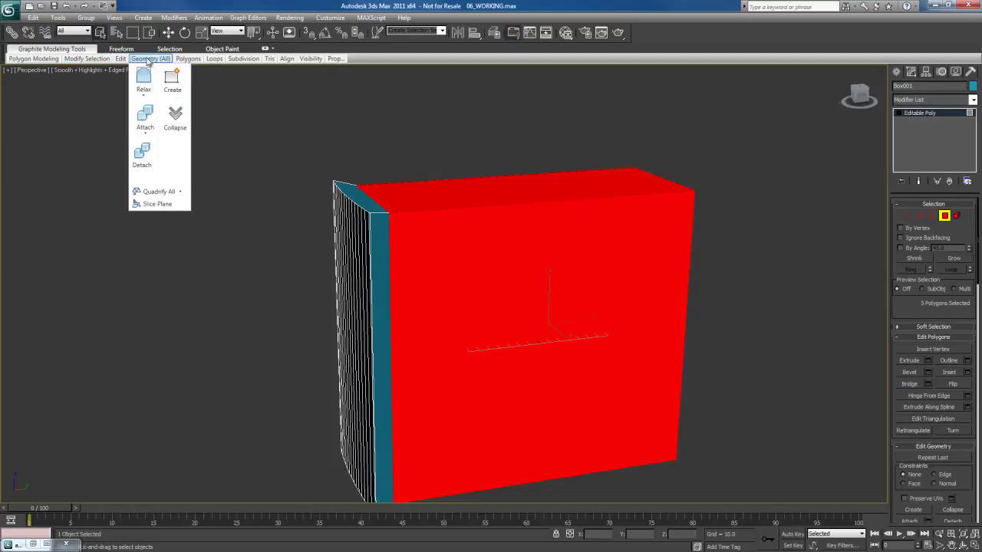
click(144, 155)
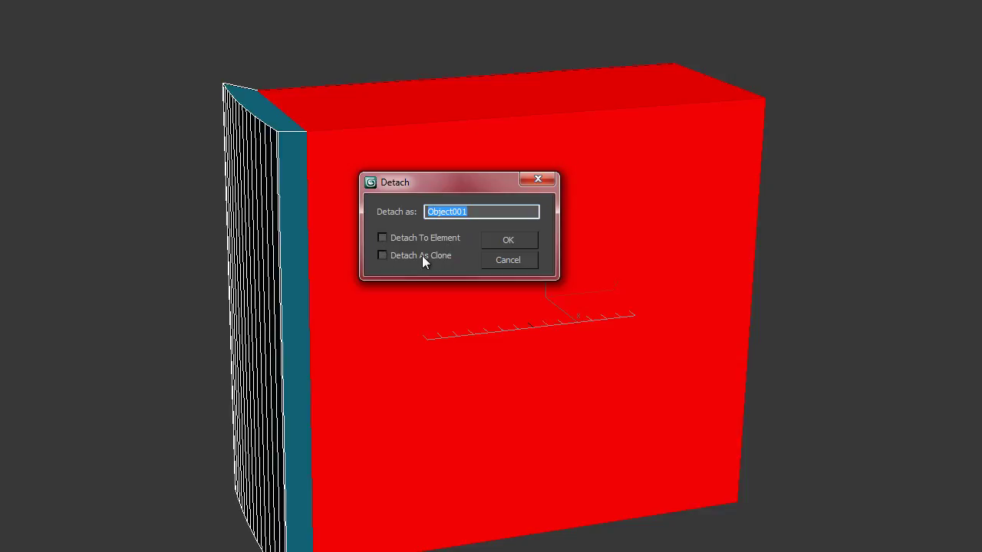
click(508, 240)
Step: Select the detached case body and try moving it away from the front bezel, cancelling the move
middle_drag(537, 247, 568, 232)
scroll(572, 250, down, 3)
click(519, 177)
key(w)
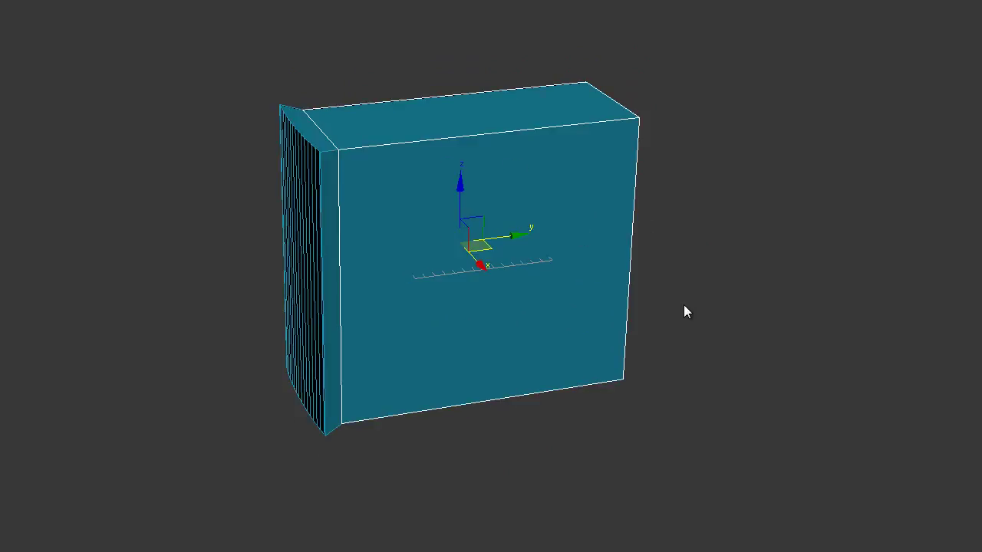
drag(611, 297, 752, 245)
right_click(752, 245)
Step: Try moving the front bezel forward away from the case body, undo it and leave the Move tool
click(330, 200)
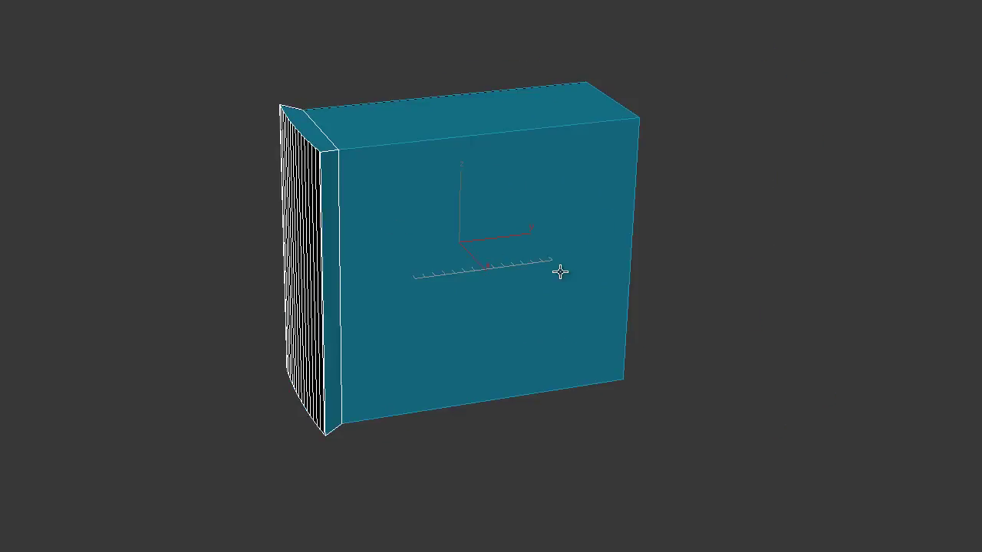
drag(653, 300, 504, 283)
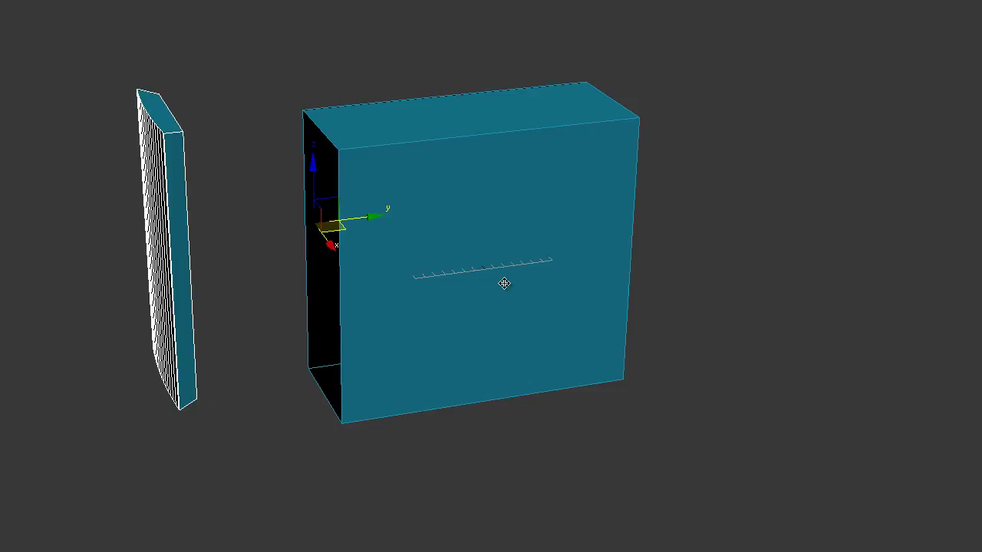
key(ctrl+z)
key(q)
Step: Select the case body and hide it, leaving only the front bezel in the scene
middle_drag(487, 268, 517, 242)
scroll(522, 276, up, 3)
scroll(628, 261, down, 5)
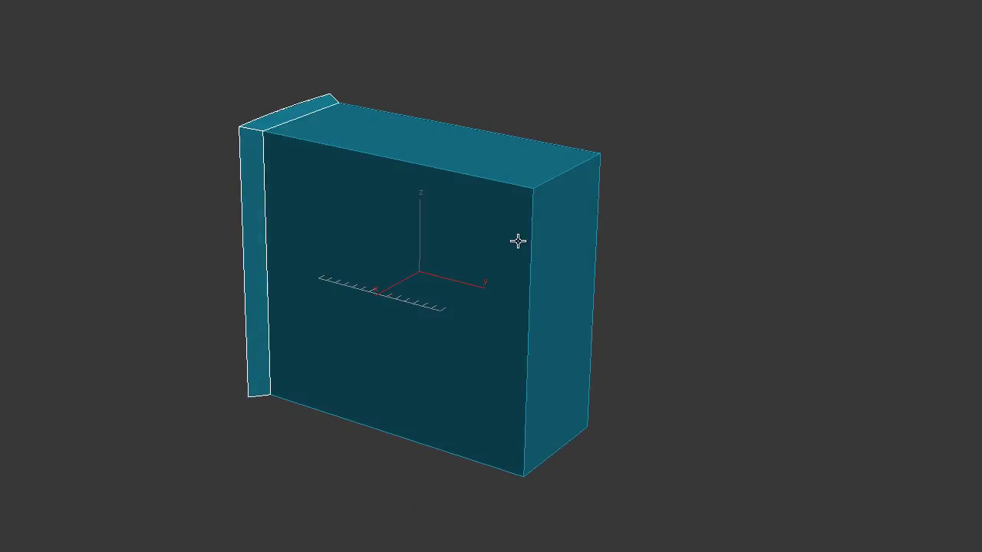
alt+middle_drag(453, 226, 560, 253)
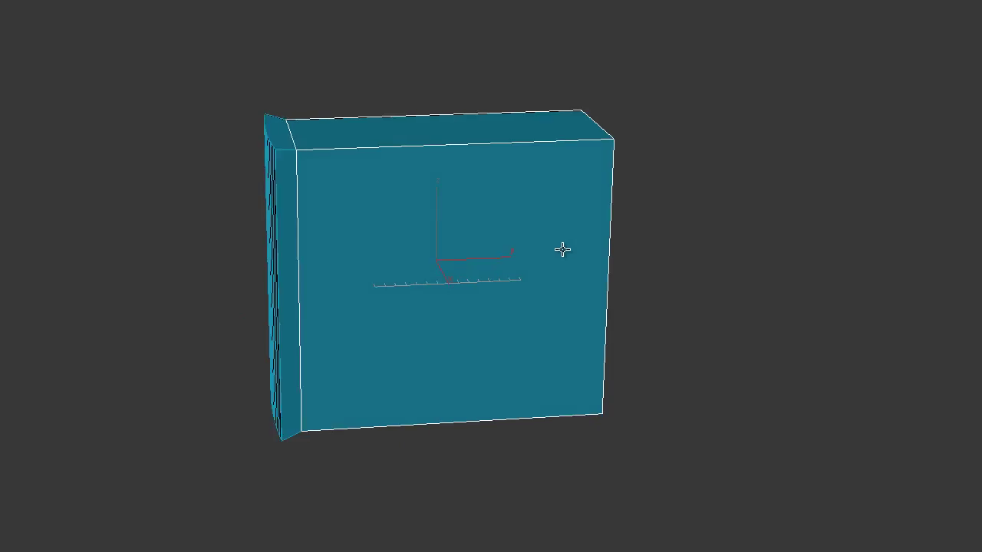
alt+middle_drag(530, 217, 517, 206)
right_click(522, 161)
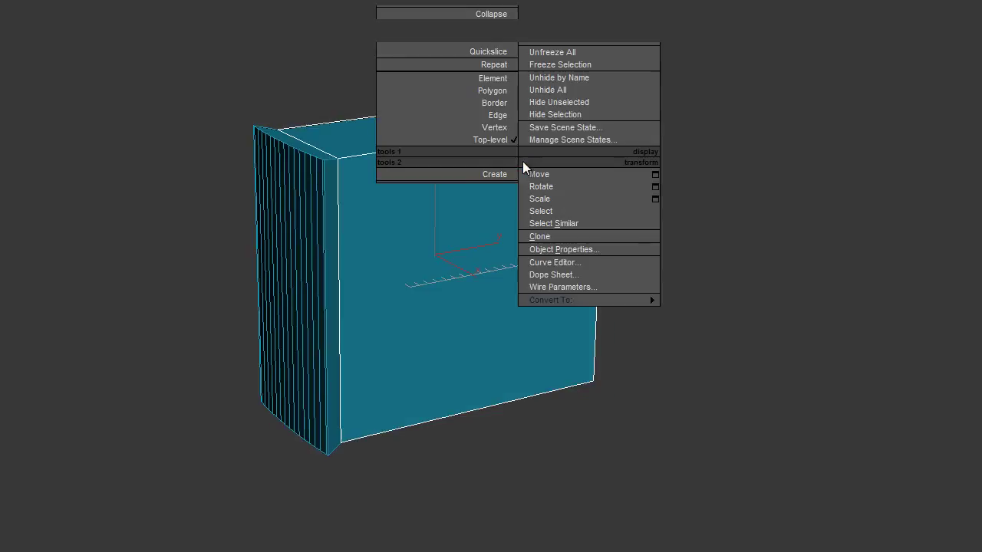
click(549, 116)
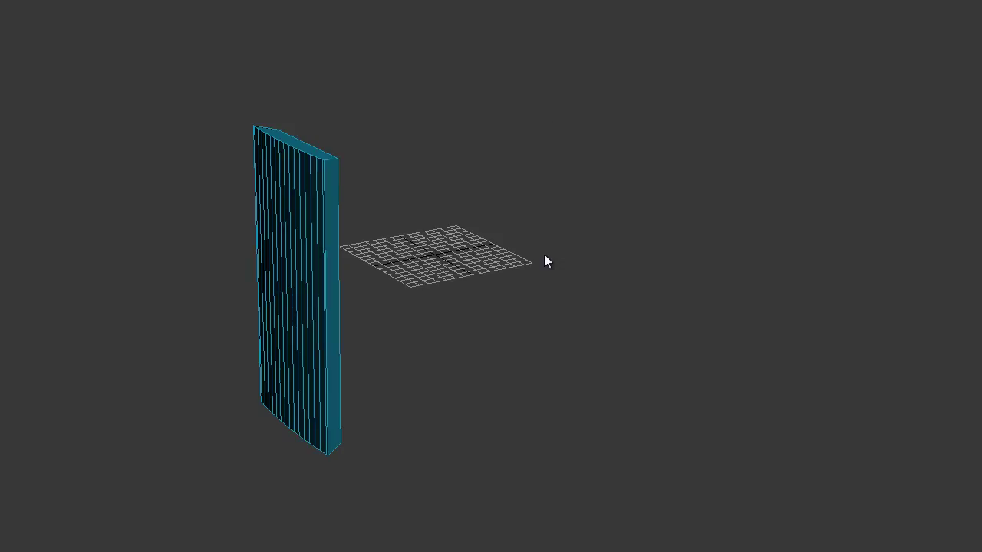
Step: Select the isolated front bezel and examine its curved front face and sides
alt+middle_drag(544, 254, 614, 287)
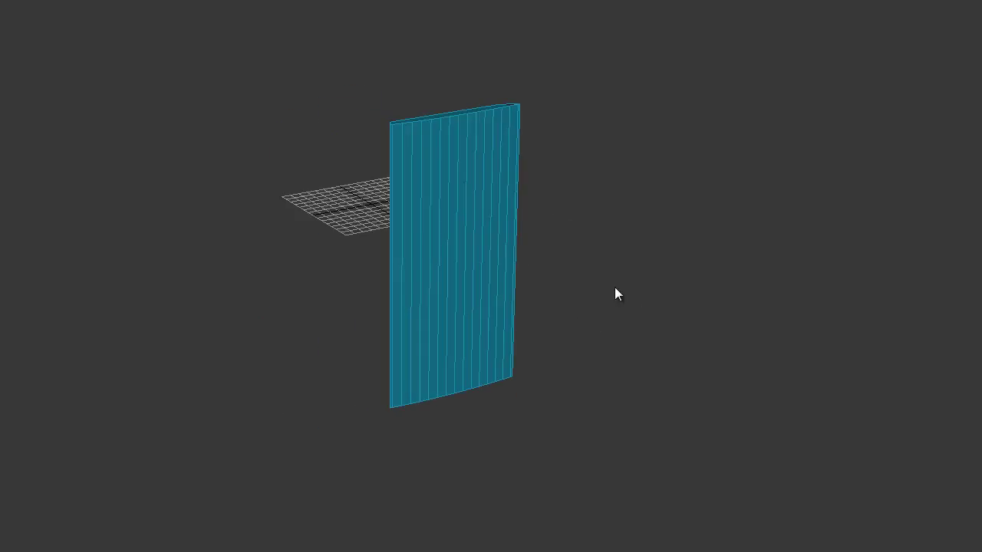
scroll(576, 258, up, 3)
alt+middle_drag(577, 257, 567, 302)
scroll(504, 309, down, 3)
alt+middle_drag(504, 316, 505, 232)
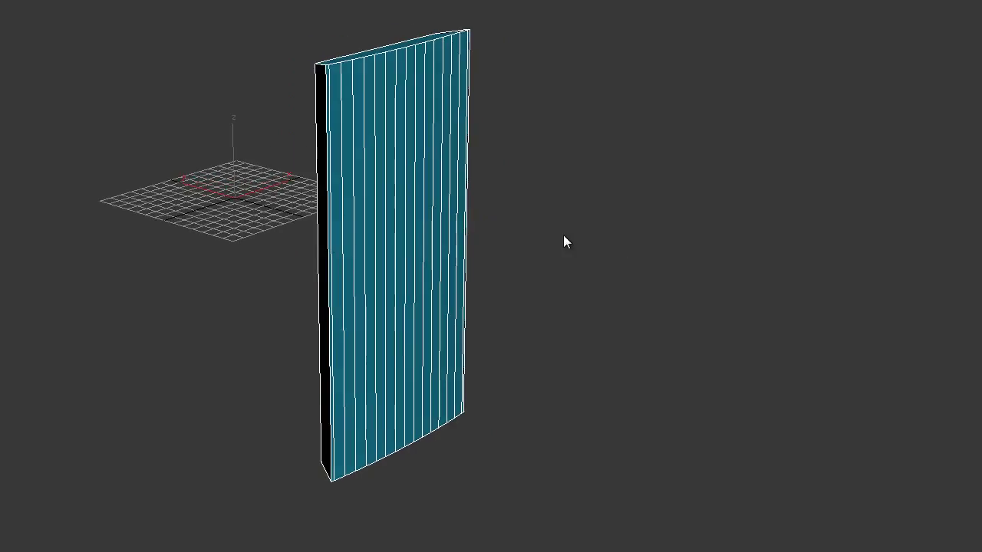